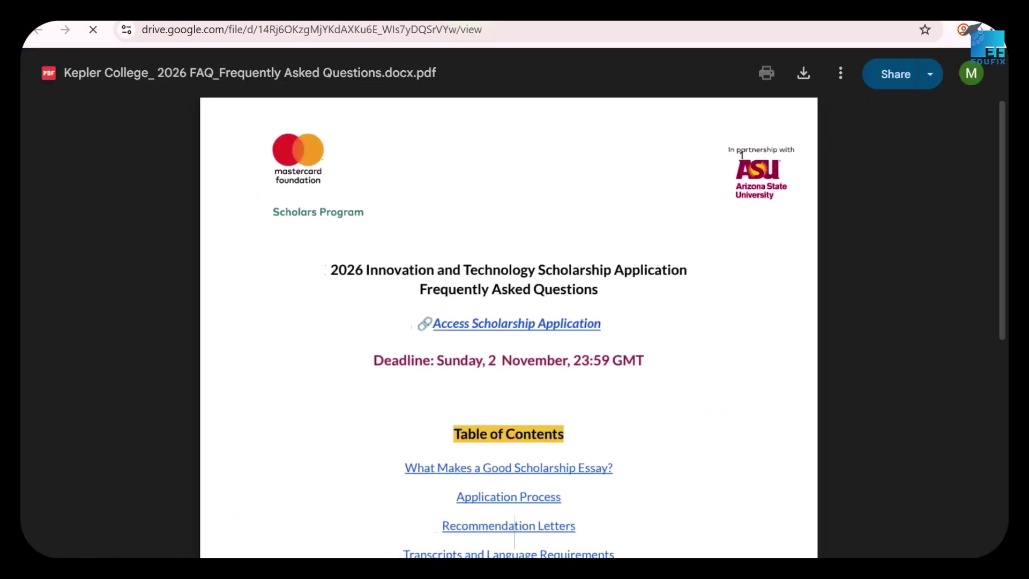
# Scroll the FAQ PDF to page 7's Application Submission Details, then return to the scholarship form.
pyautogui.scroll(-3, 504, 231)
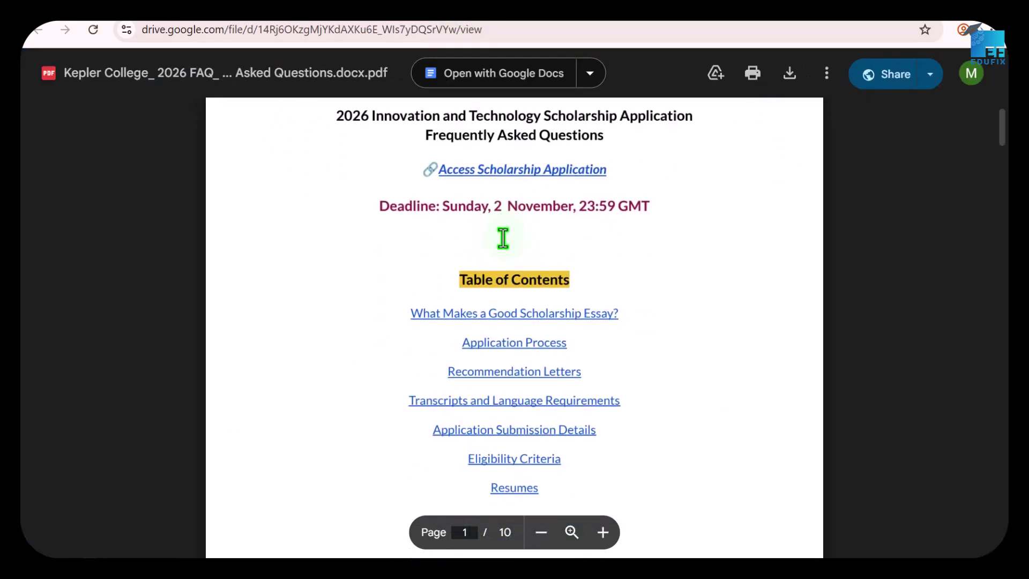
pyautogui.scroll(-2, 504, 230)
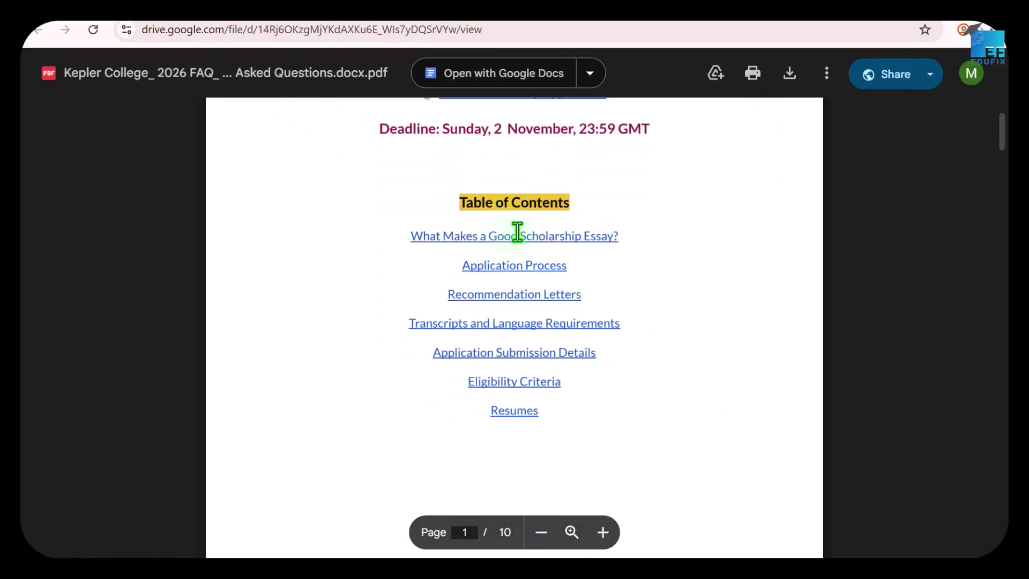
pyautogui.scroll(-2, 515, 231)
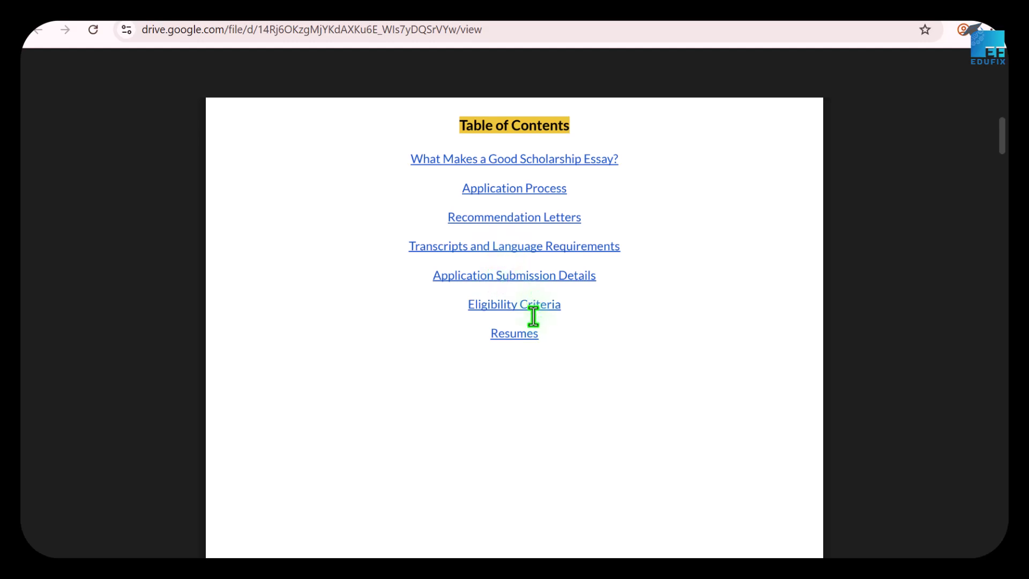
pyautogui.scroll(-1, 529, 327)
pyautogui.scroll(-5, 530, 322)
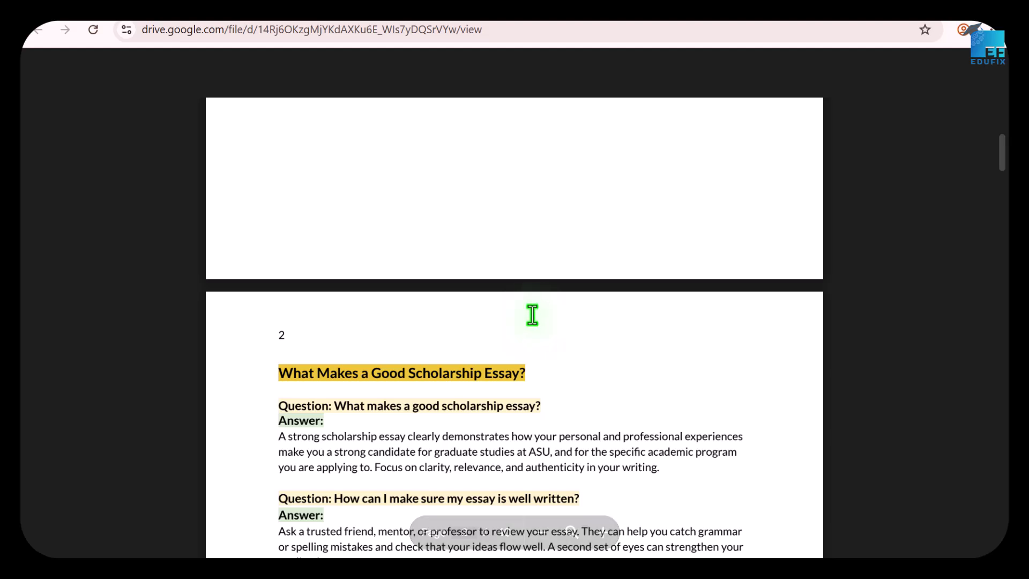
pyautogui.scroll(-3, 496, 332)
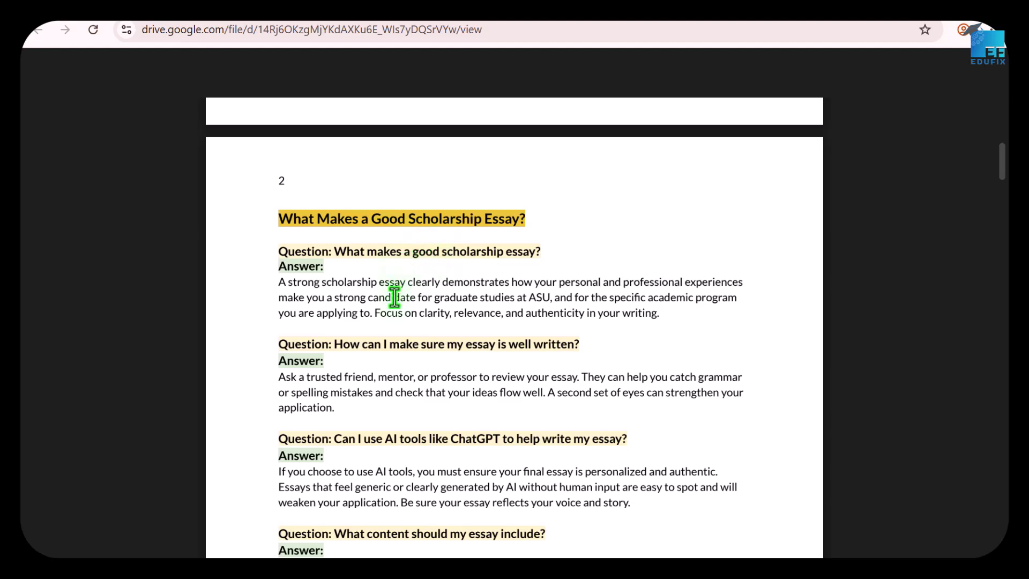
pyautogui.scroll(-2, 395, 310)
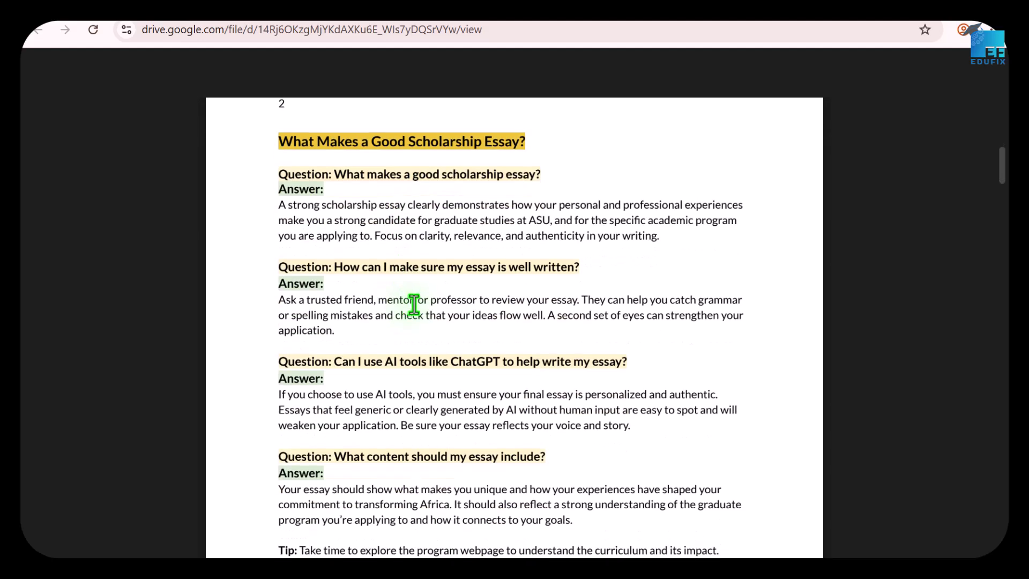
pyautogui.scroll(-2, 416, 303)
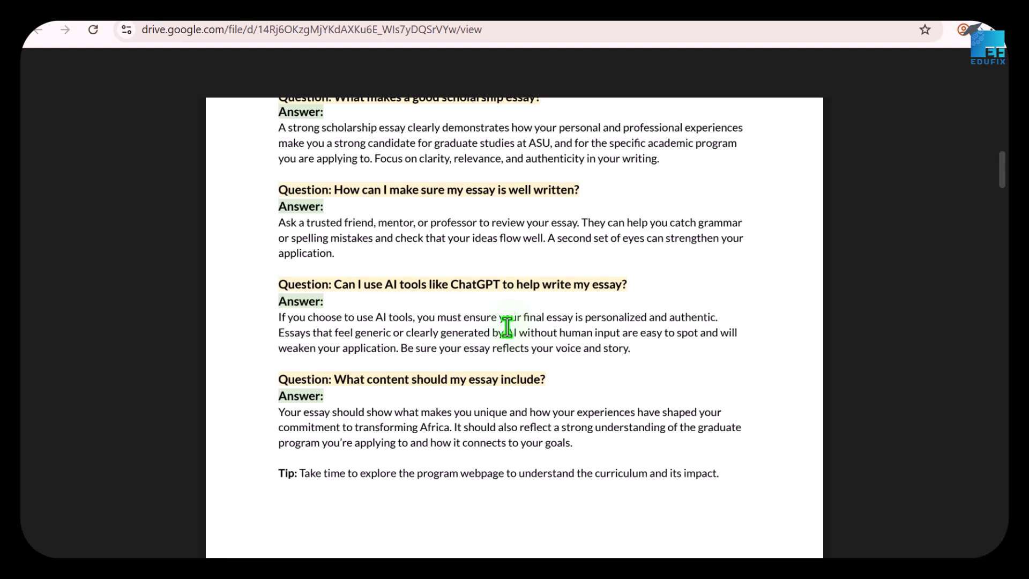
pyautogui.scroll(-10, 507, 326)
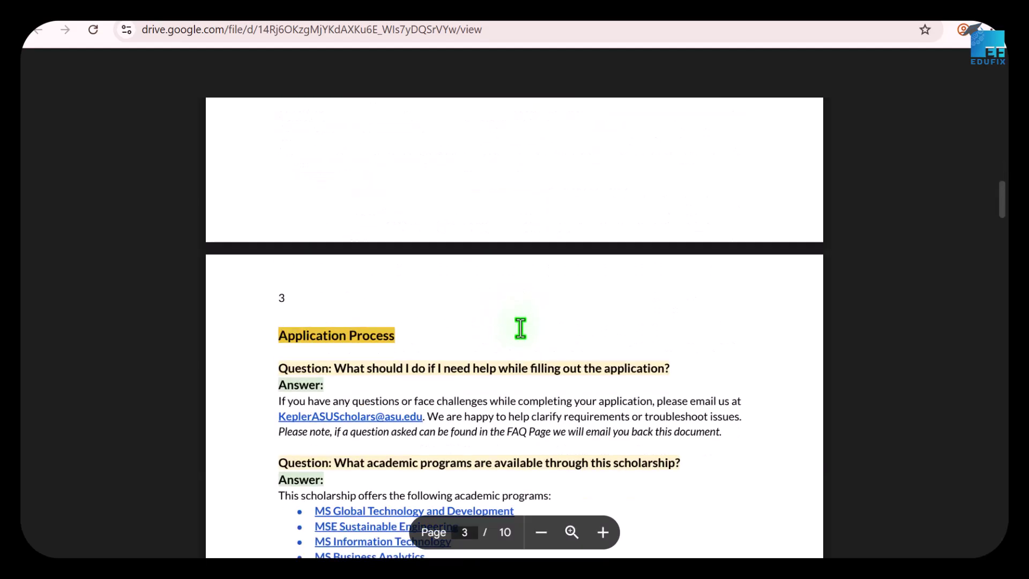
pyautogui.scroll(-15, 520, 328)
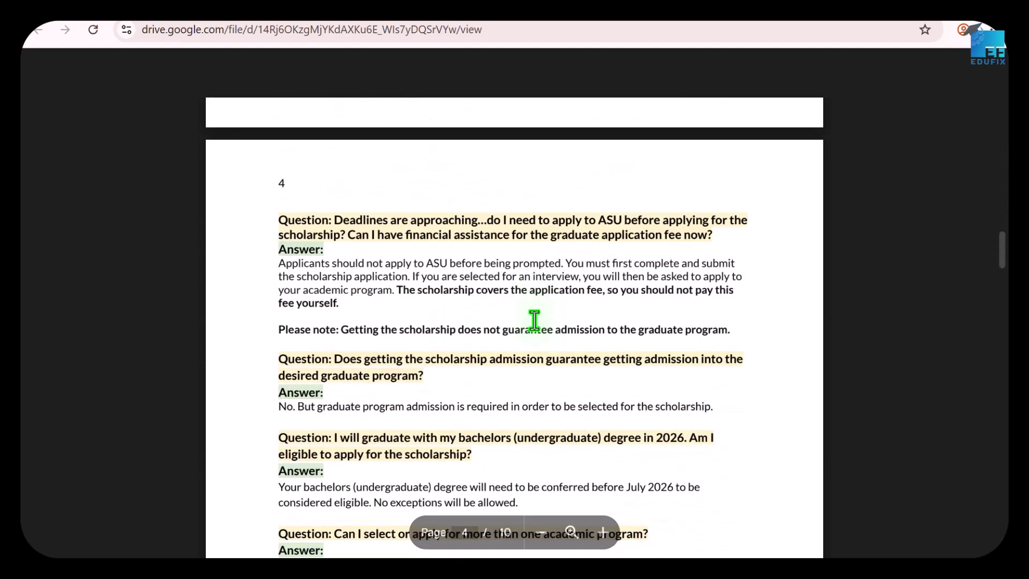
pyautogui.scroll(-15, 537, 320)
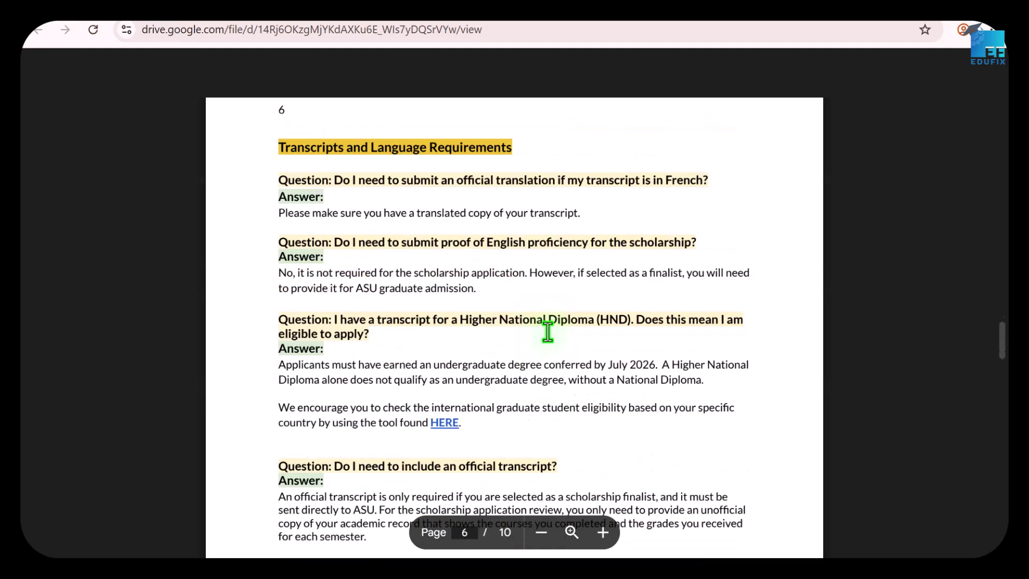
pyautogui.scroll(-10, 548, 333)
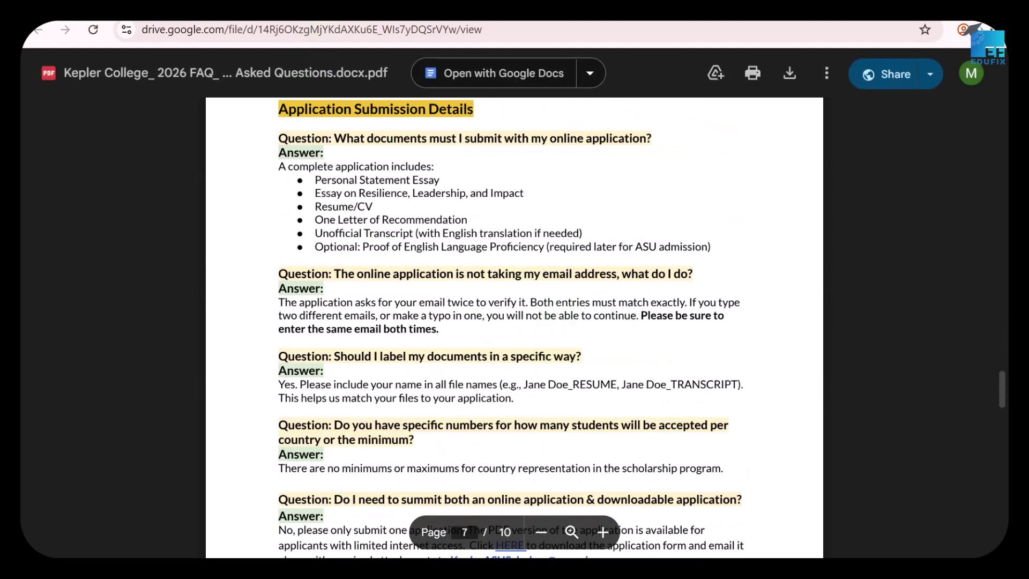
pyautogui.click(226, 7)
# Proceed to the online application and submit the applicant's e-mail address.
pyautogui.scroll(-3, 472, 226)
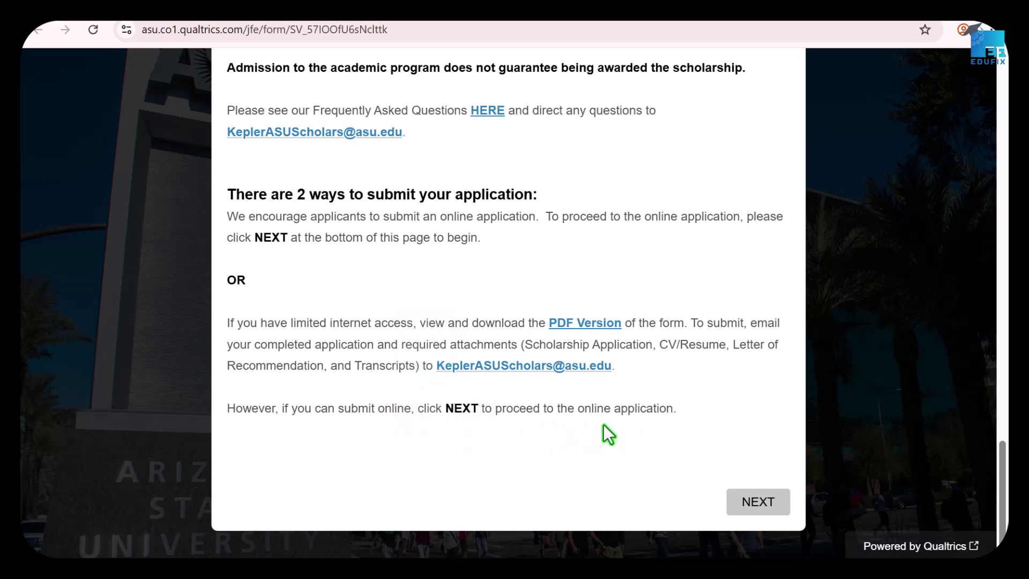
pyautogui.click(764, 502)
pyautogui.click(350, 327)
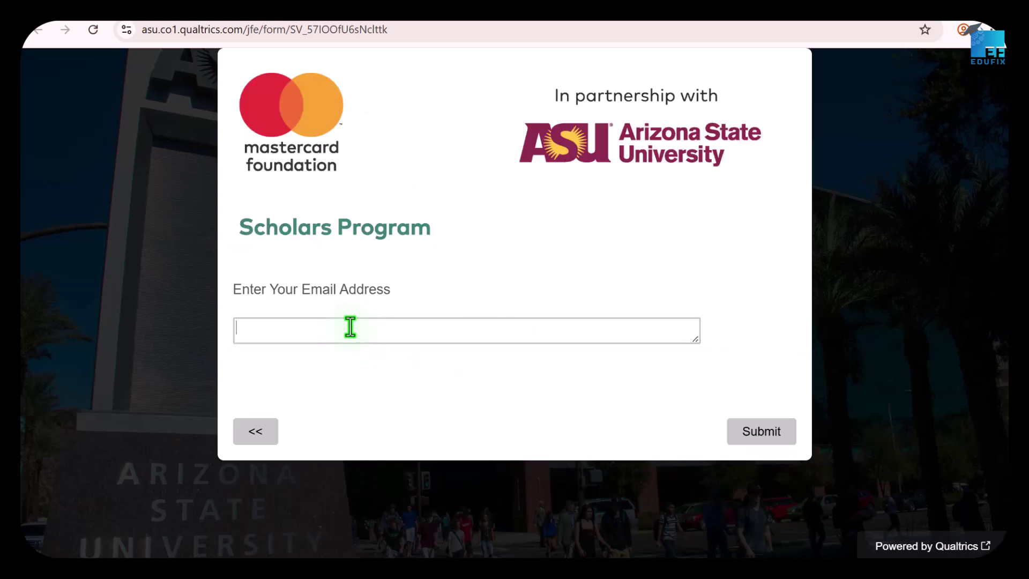
pyautogui.click(767, 441)
# Re-enter the applicant's e-mail address in the confirmation box and submit it.
pyautogui.click(279, 332)
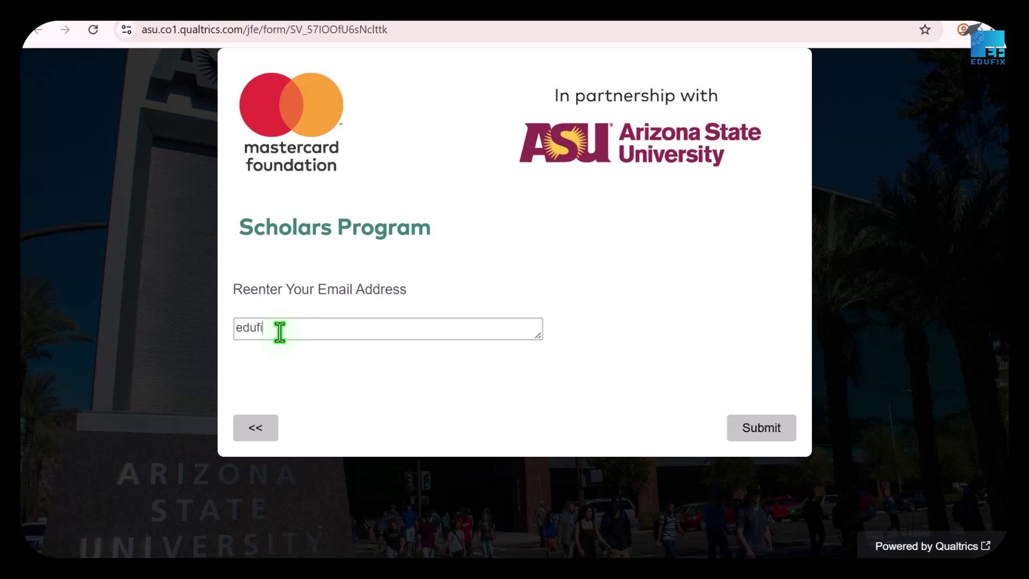
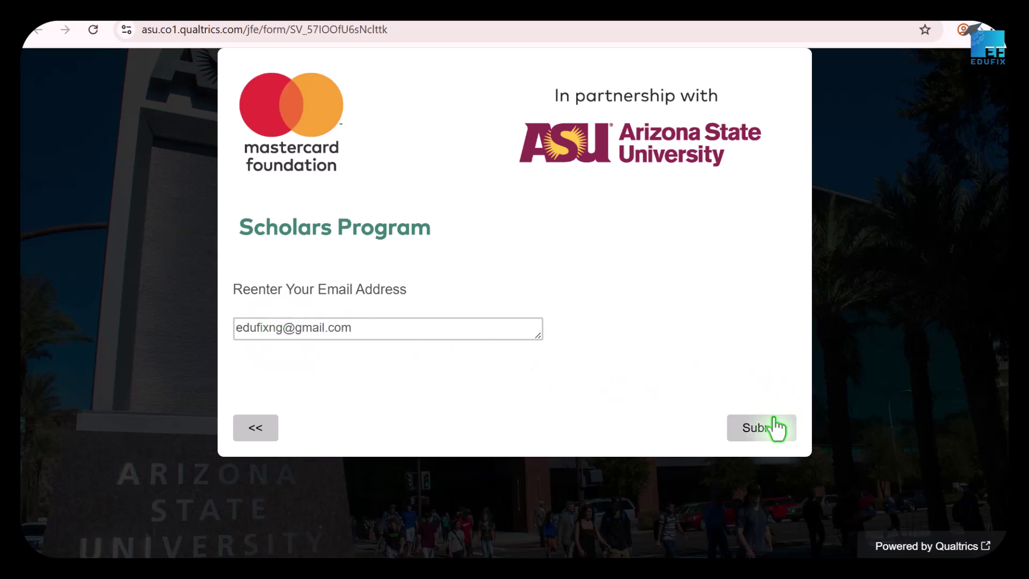
pyautogui.click(755, 434)
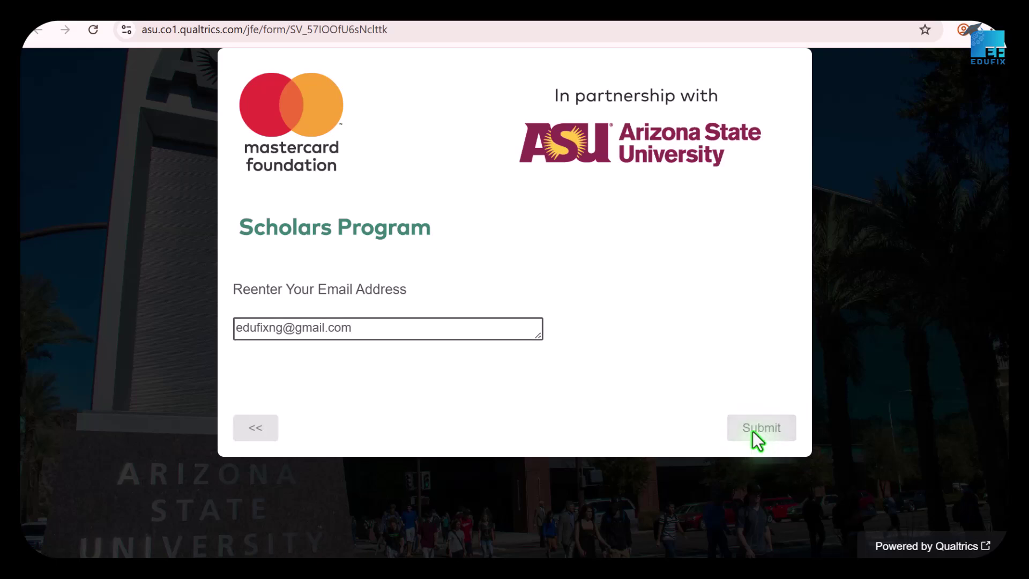
pyautogui.scroll(-2, 538, 323)
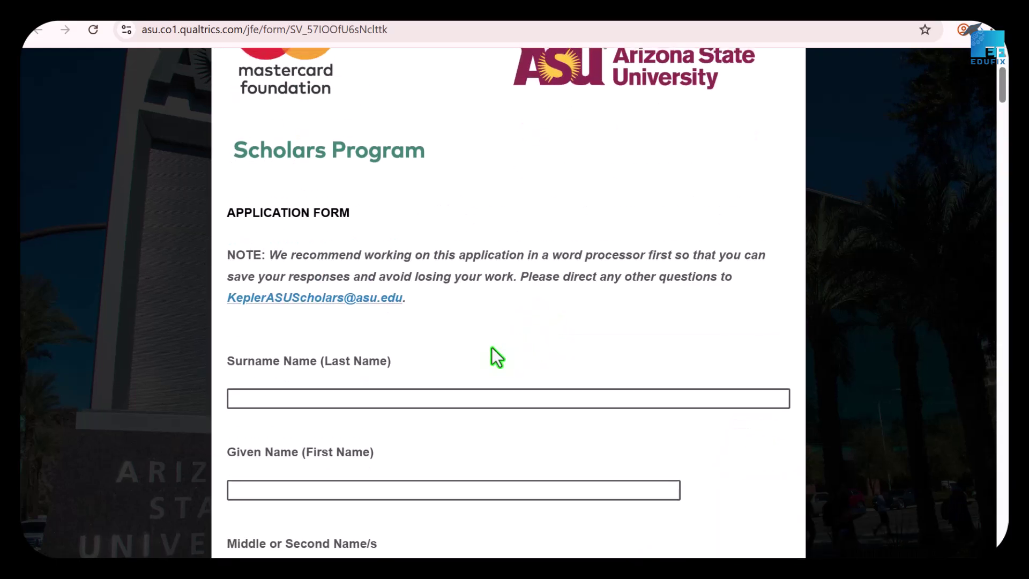
# Enter the applicant's surname and given name in the Application Form.
pyautogui.click(267, 403)
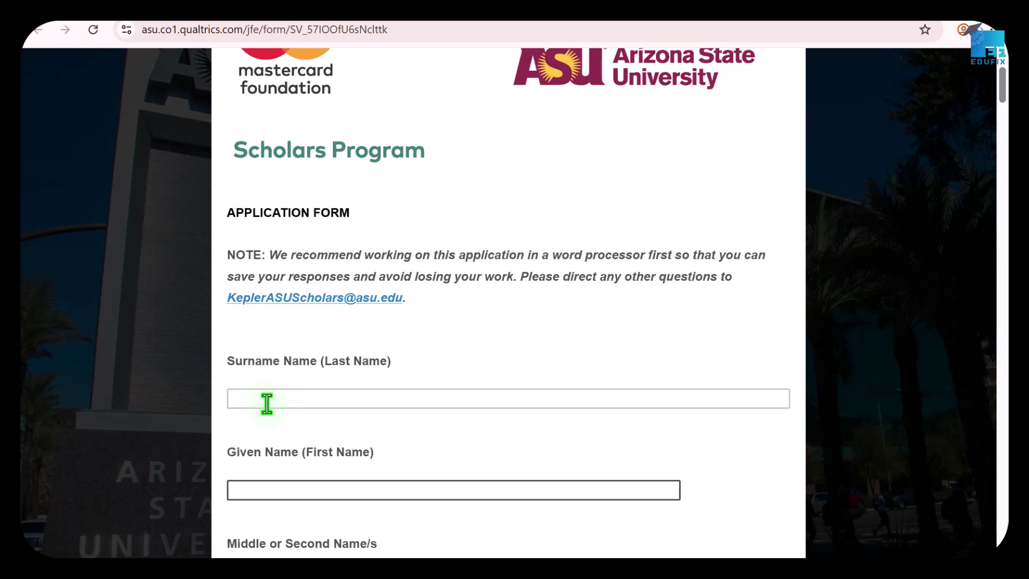
pyautogui.scroll(-1, 282, 420)
pyautogui.click(277, 420)
pyautogui.scroll(-1, 279, 423)
pyautogui.click(281, 427)
# Enter 1995 as the year of birth and select Female for sex.
pyautogui.scroll(-1, 411, 446)
pyautogui.scroll(-2, 411, 447)
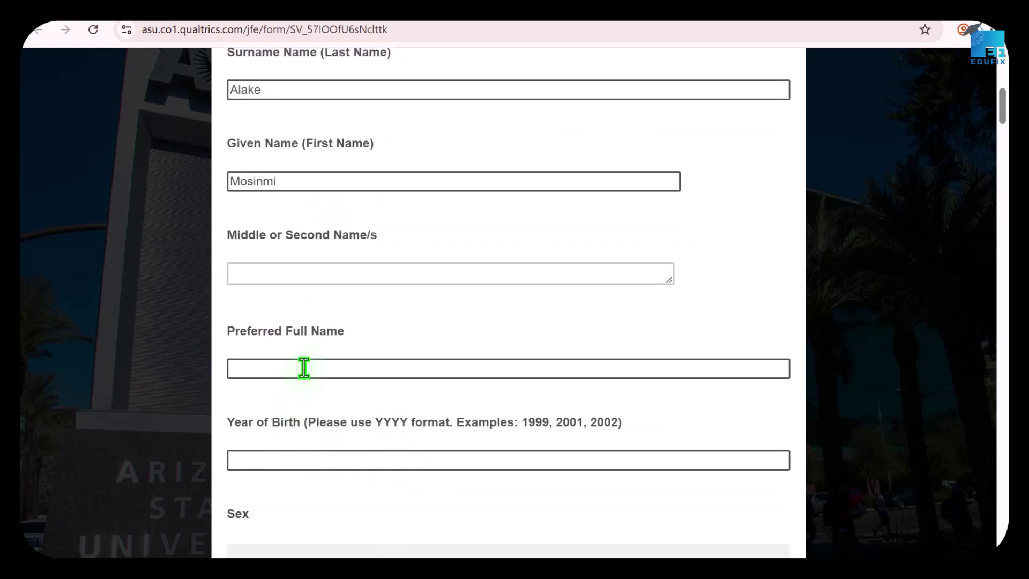
pyautogui.scroll(-3, 310, 440)
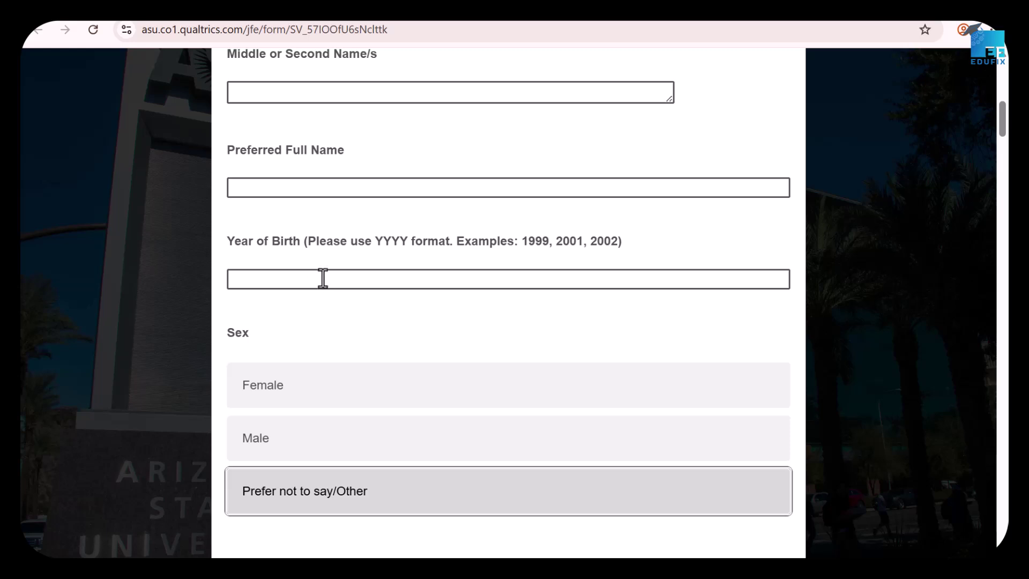
pyautogui.click(312, 284)
pyautogui.write('1')
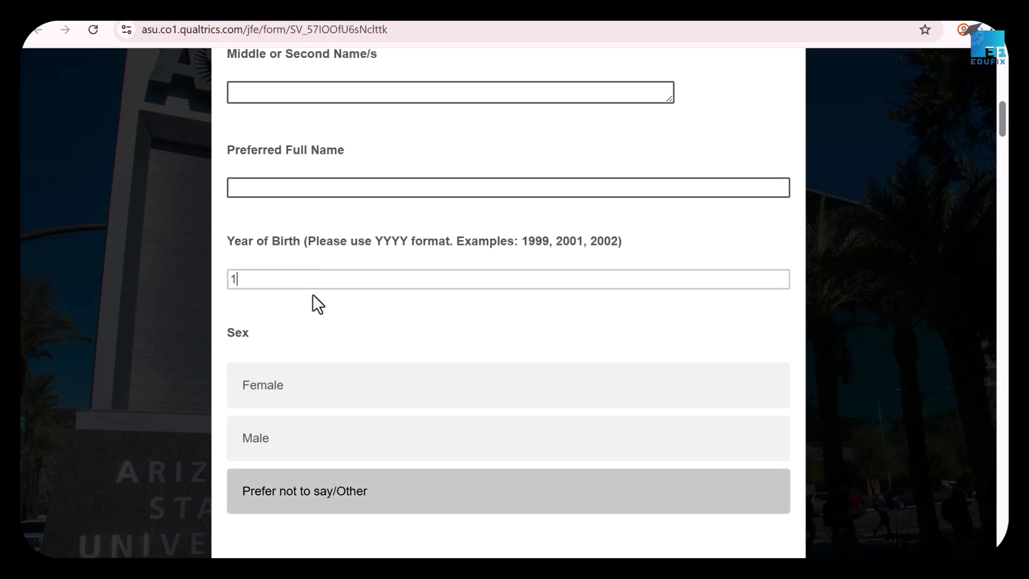
pyautogui.write('995')
pyautogui.click(258, 396)
pyautogui.scroll(-4, 339, 482)
pyautogui.click(343, 396)
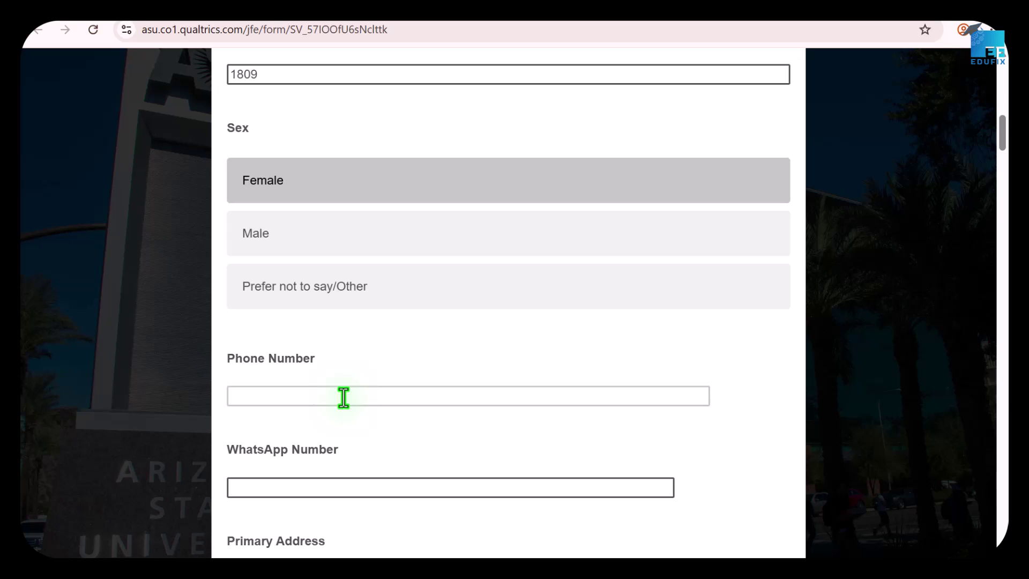
# Enter the applicant's phone number, WhatsApp number and primary address, correcting a typo.
pyautogui.write('+234 00000000000')
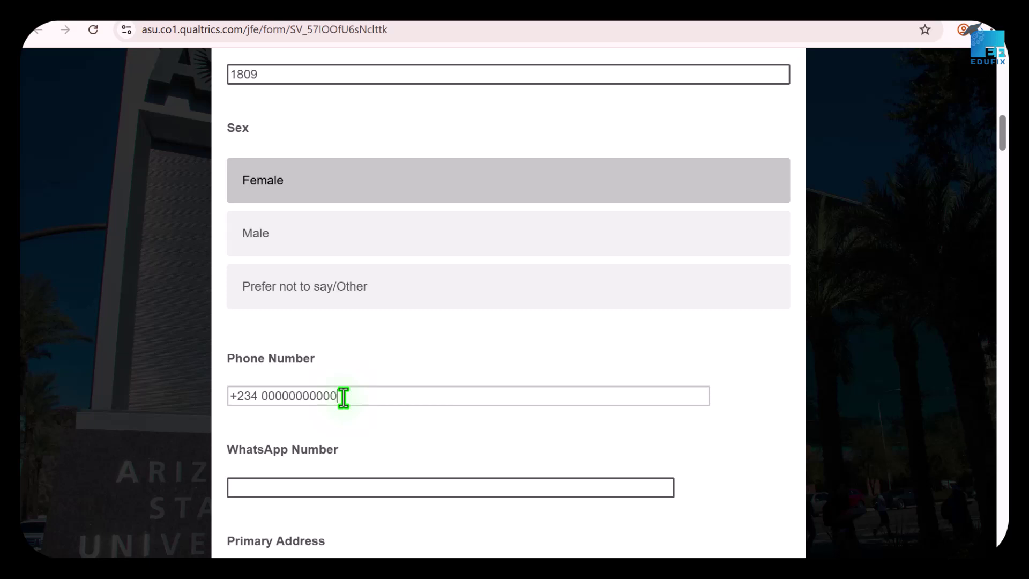
pyautogui.click(297, 492)
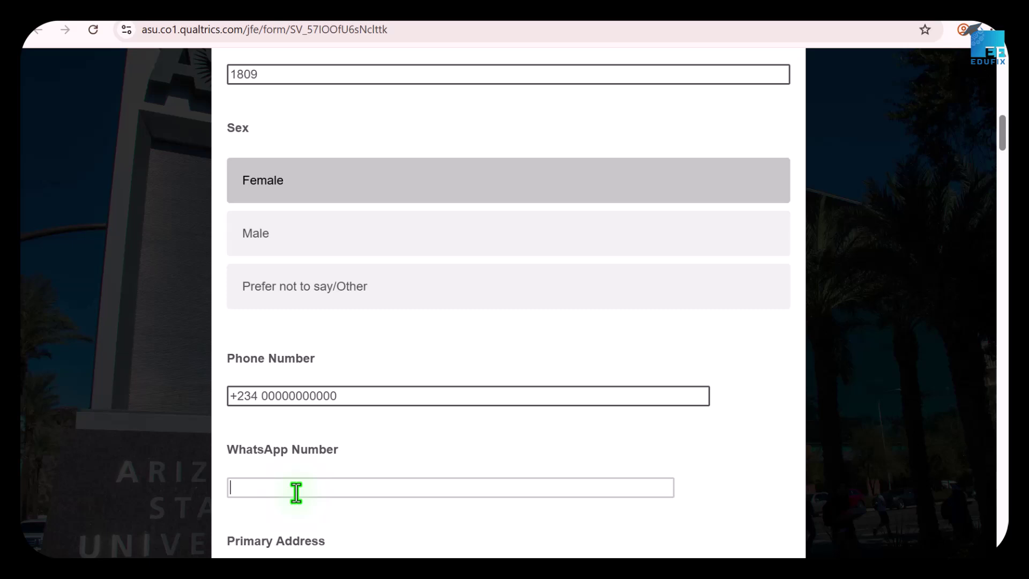
pyautogui.write('+23411111111111')
pyautogui.scroll(-3, 388, 442)
pyautogui.click(288, 448)
pyautogui.scroll(-2, 292, 449)
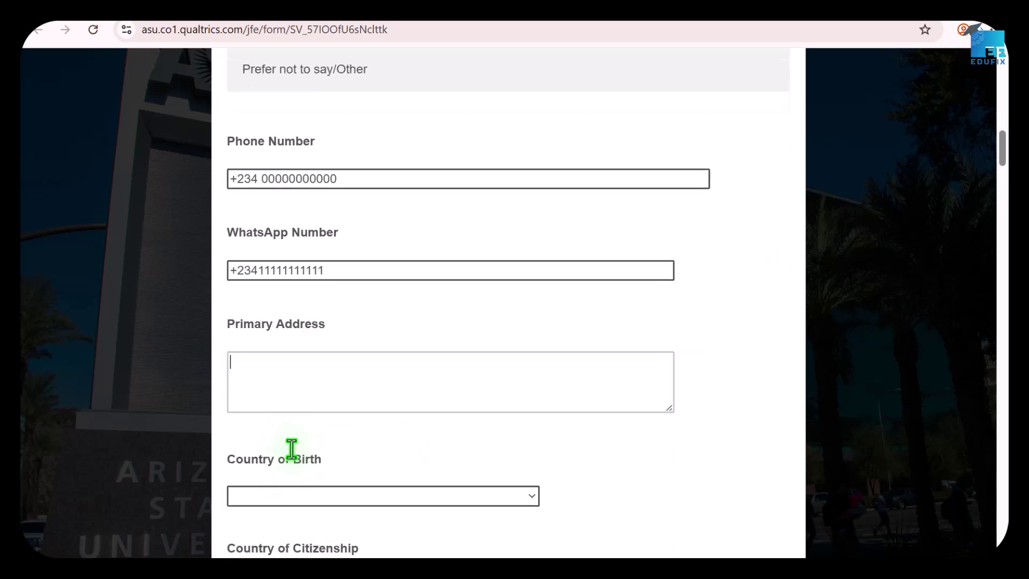
pyautogui.write('Lagos')
pyautogui.write(', Niger')
pyautogui.write('ia')
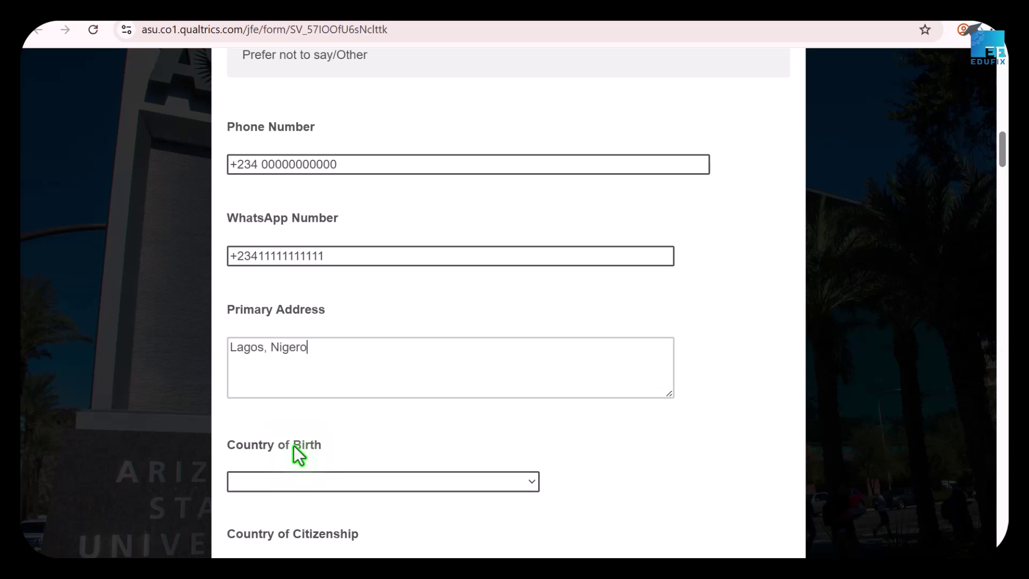
pyautogui.press('BackSpace')
pyautogui.press('BackSpace')
pyautogui.write('ia')
# Set Country of Birth to Nigeria.
pyautogui.scroll(-1, 300, 459)
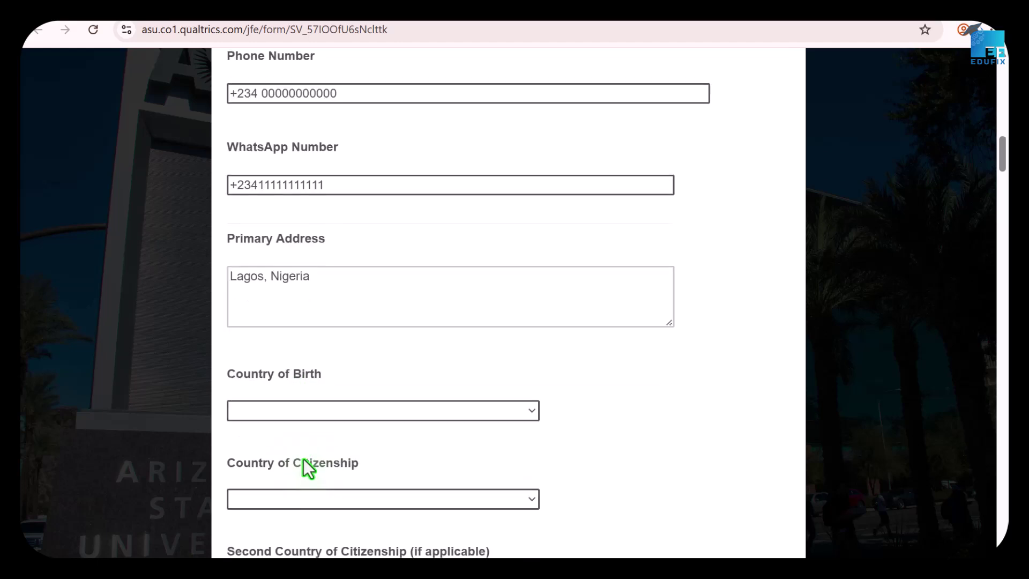
pyautogui.click(271, 402)
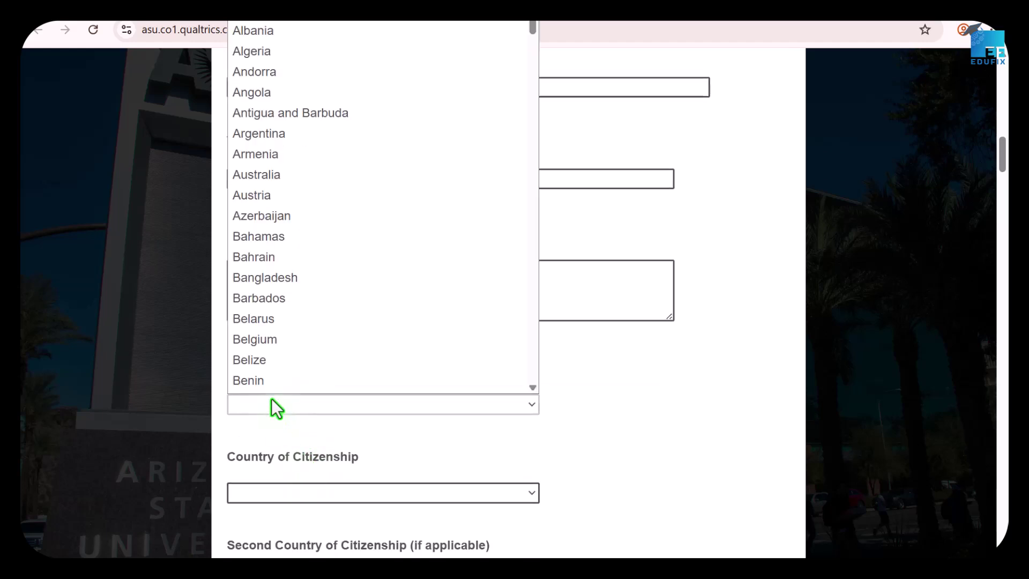
pyautogui.press('n')
pyautogui.scroll(-3, 274, 328)
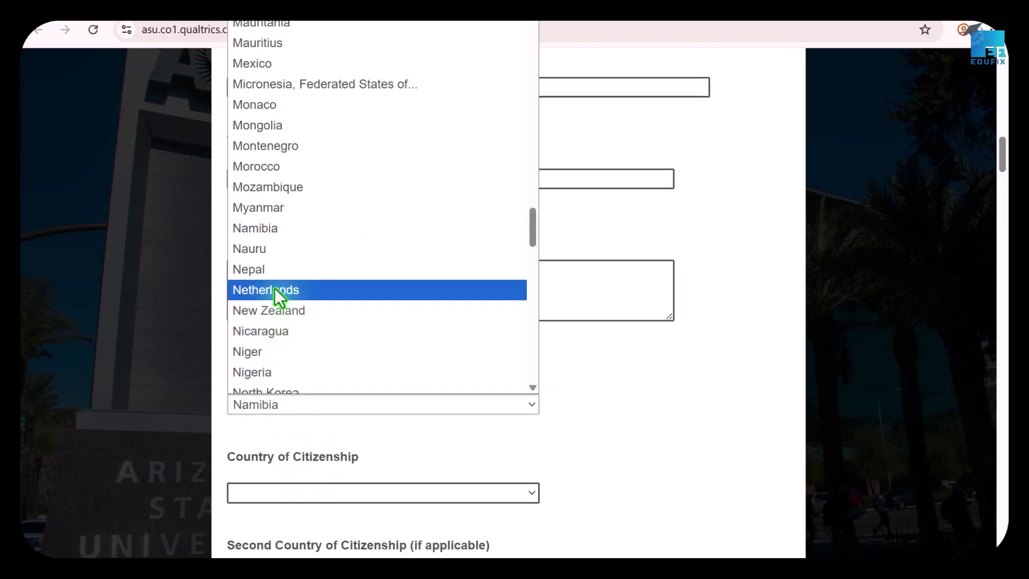
pyautogui.scroll(-5, 293, 261)
pyautogui.scroll(-3, 262, 268)
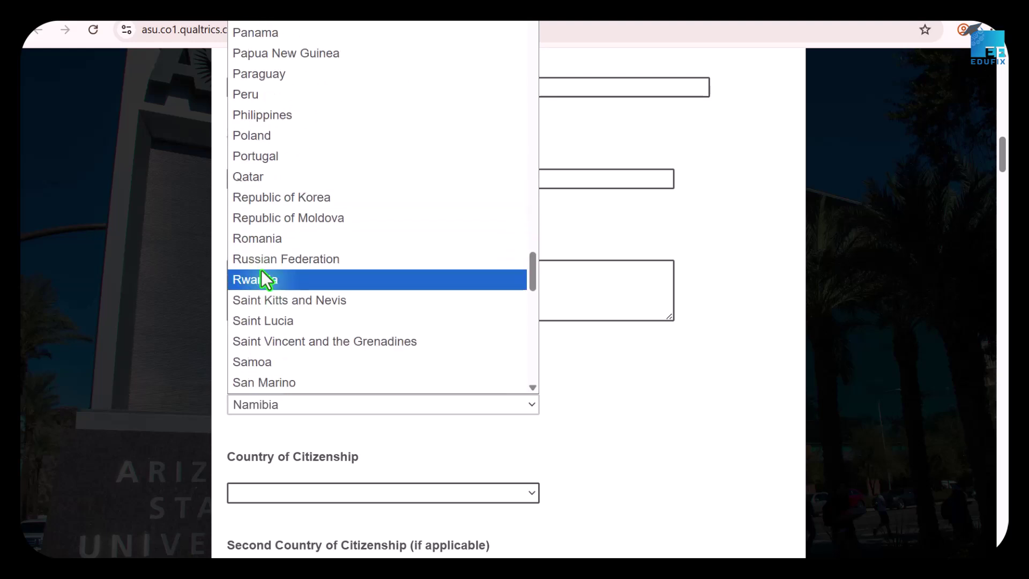
pyautogui.scroll(-5, 263, 241)
pyautogui.scroll(-5, 259, 240)
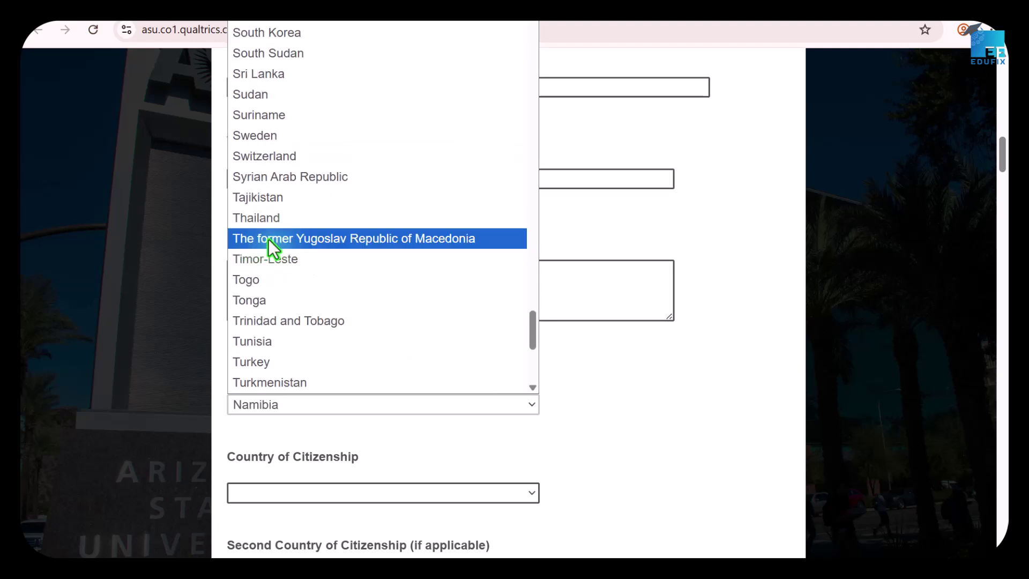
pyautogui.press('Down')
pyautogui.press('Down')
pyautogui.press('Down')
pyautogui.press('Down')
pyautogui.press('Down')
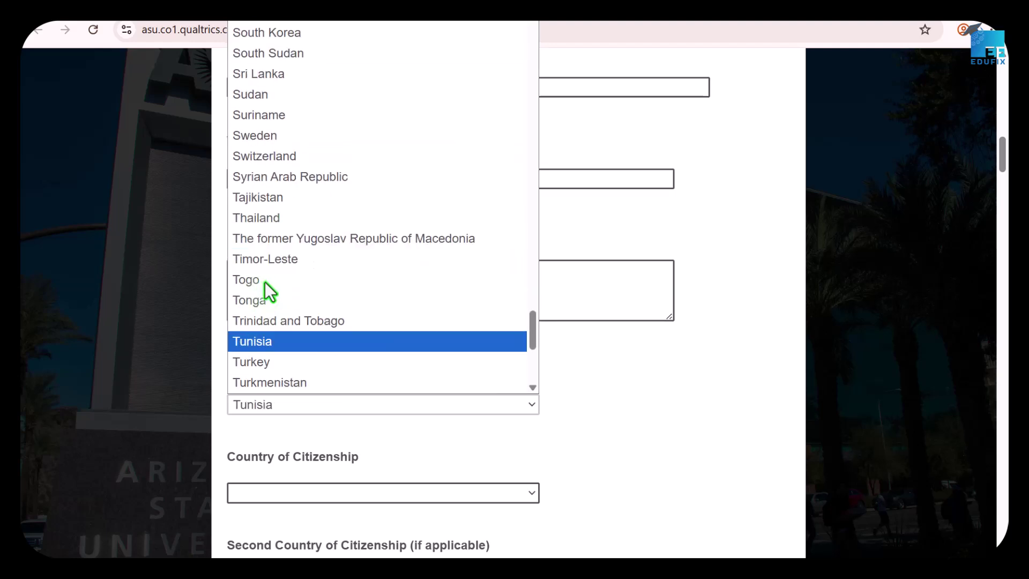
pyautogui.scroll(15, 260, 177)
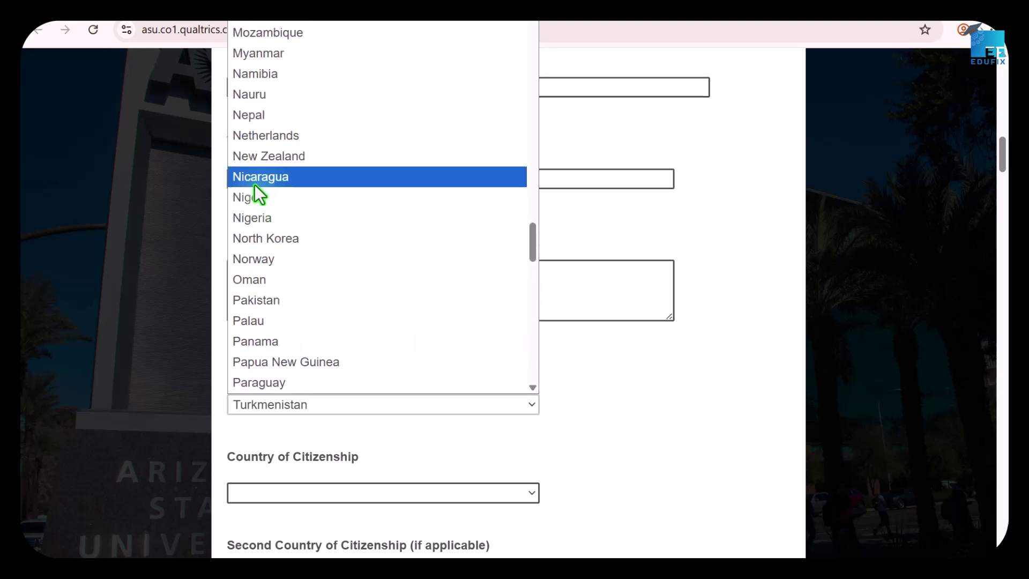
pyautogui.click(250, 218)
# Set Country of Citizenship to Nigeria.
pyautogui.click(368, 490)
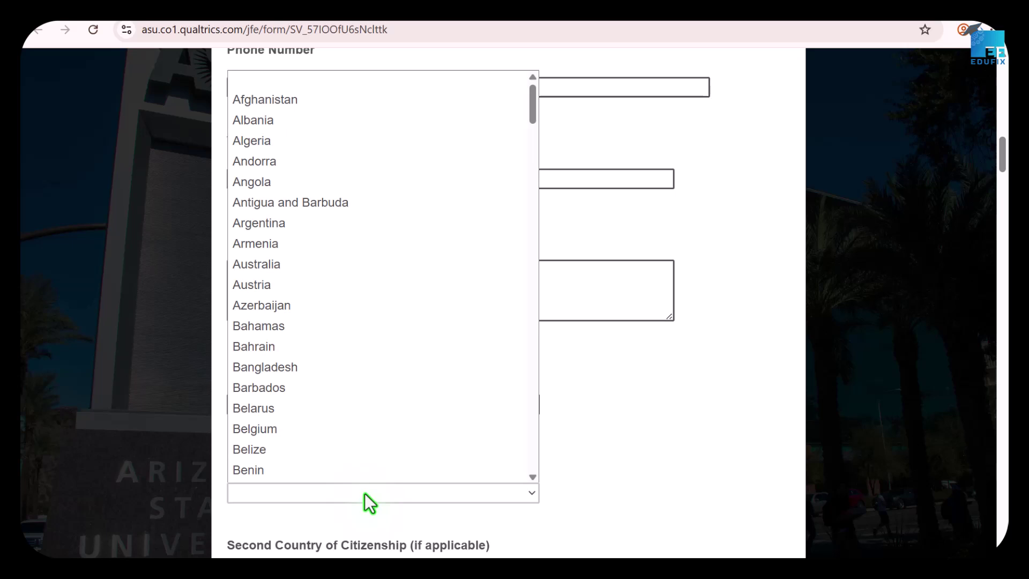
pyautogui.scroll(-5, 368, 388)
pyautogui.scroll(-20, 353, 389)
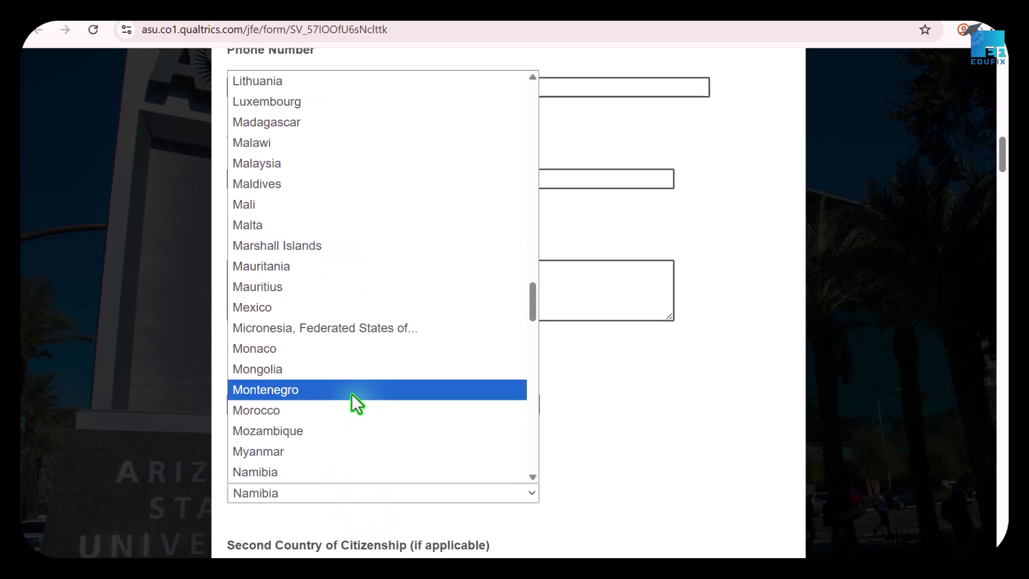
pyautogui.click(240, 154)
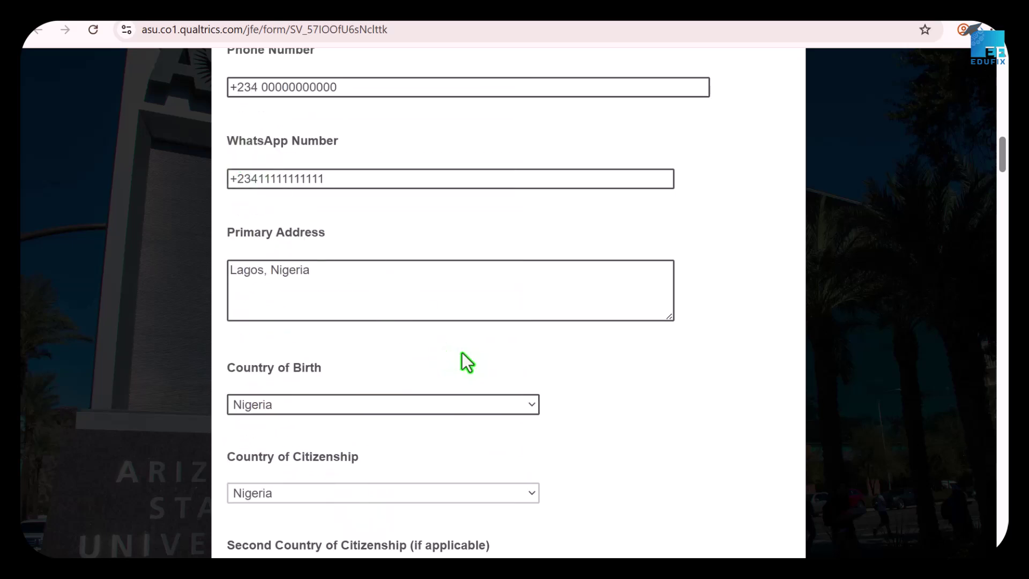
pyautogui.scroll(-3, 577, 388)
pyautogui.scroll(-2, 547, 386)
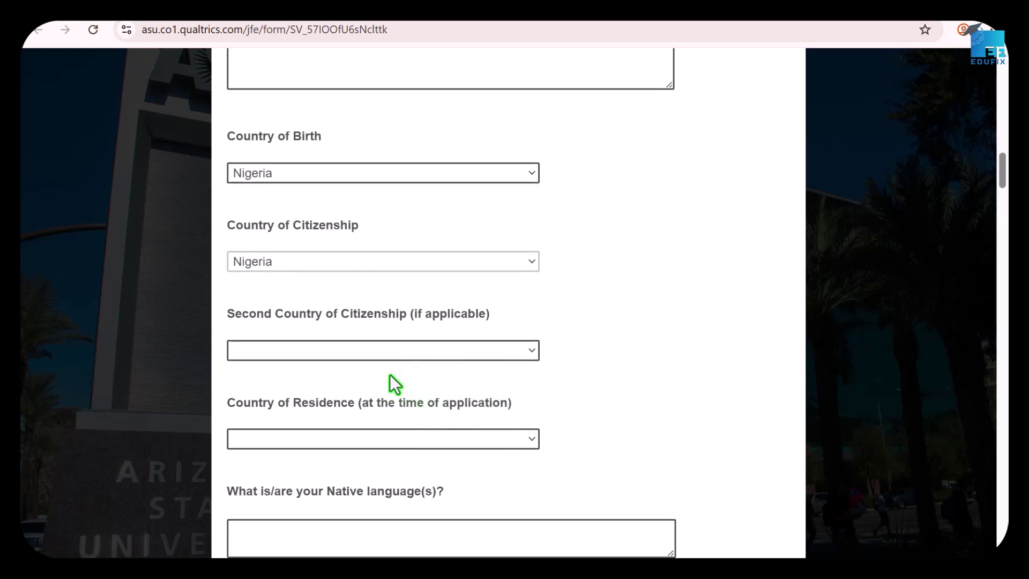
pyautogui.scroll(-2, 483, 413)
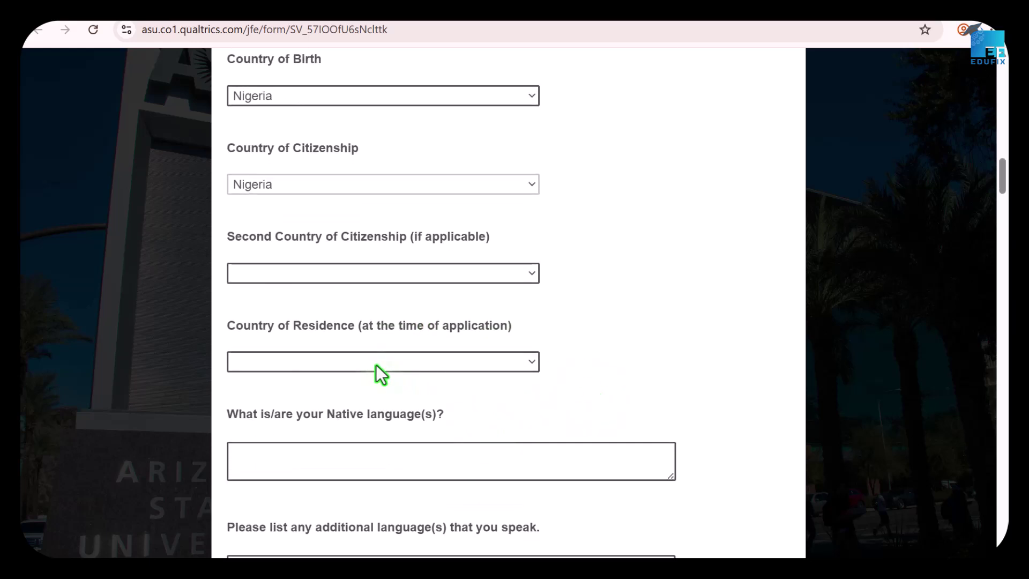
pyautogui.scroll(-4, 429, 379)
# Pick a country from the Country of Residence dropdown.
pyautogui.click(394, 207)
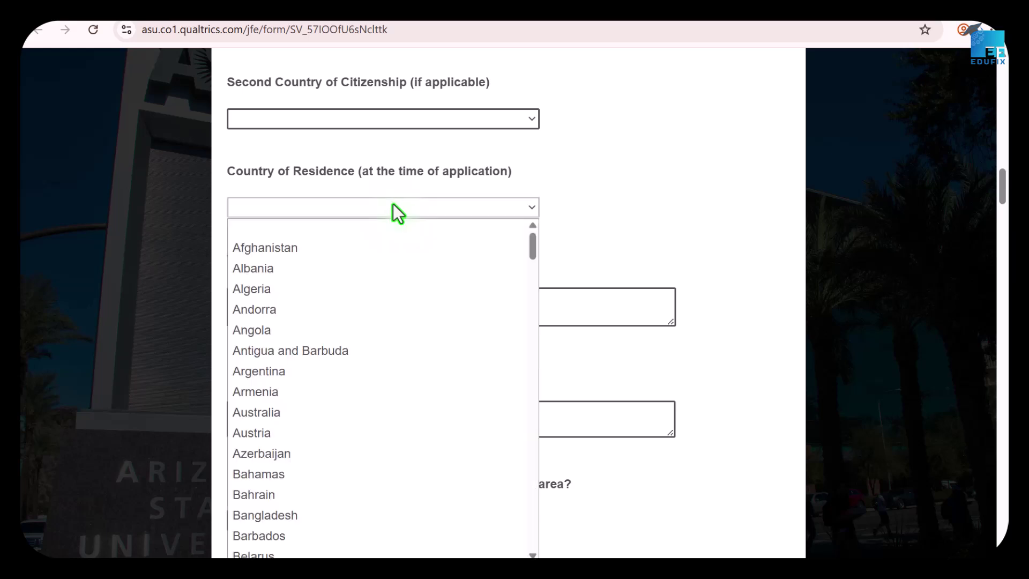
pyautogui.scroll(-5, 382, 373)
pyautogui.scroll(-10, 378, 361)
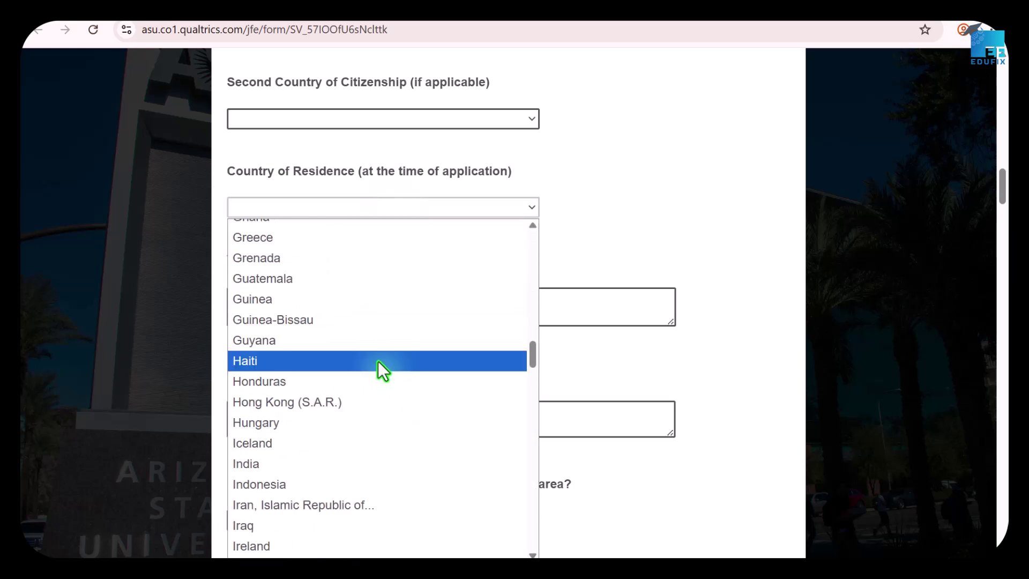
pyautogui.press('n')
pyautogui.scroll(-18, 311, 483)
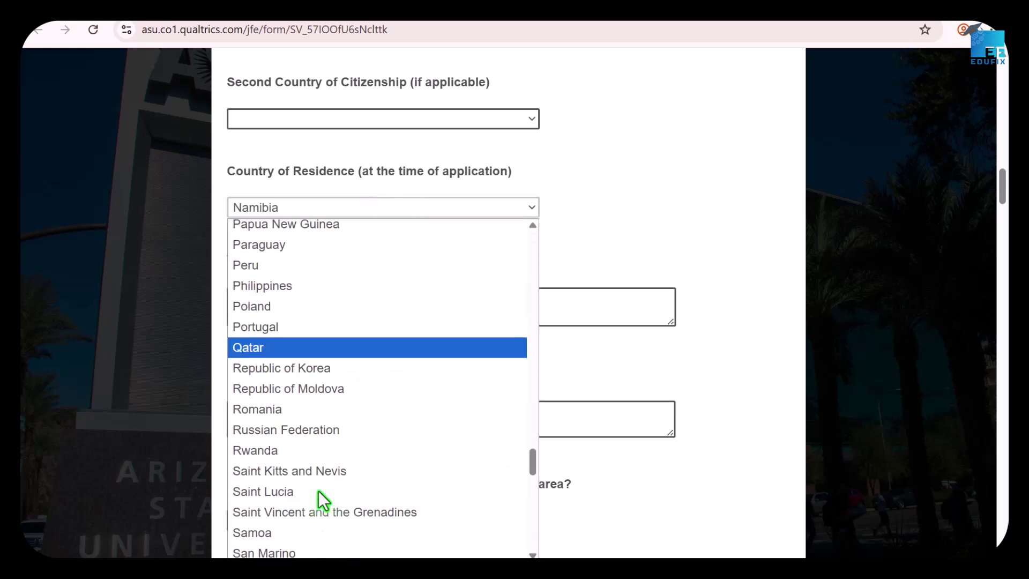
pyautogui.scroll(12, 317, 375)
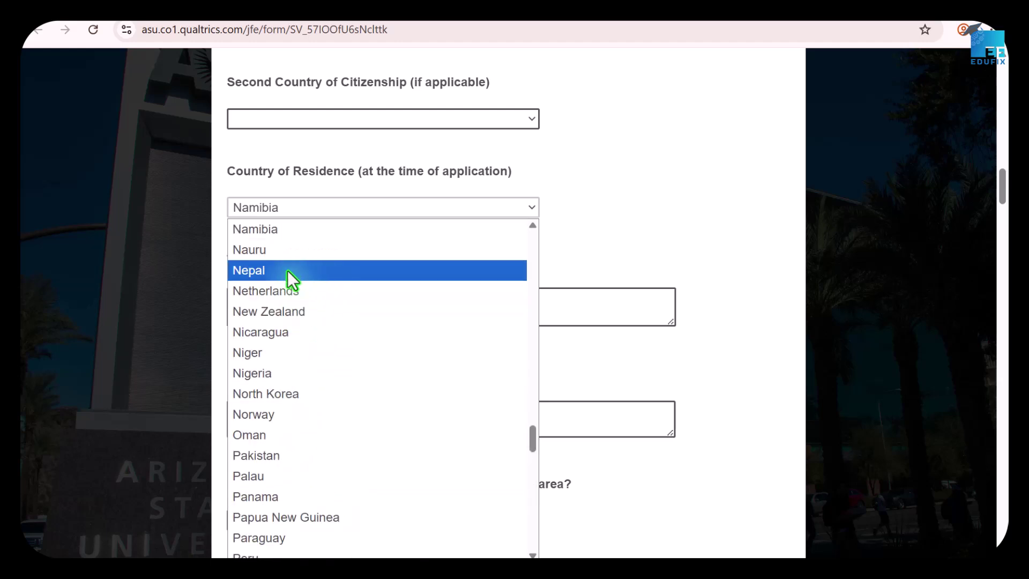
pyautogui.click(257, 348)
pyautogui.scroll(-3, 294, 145)
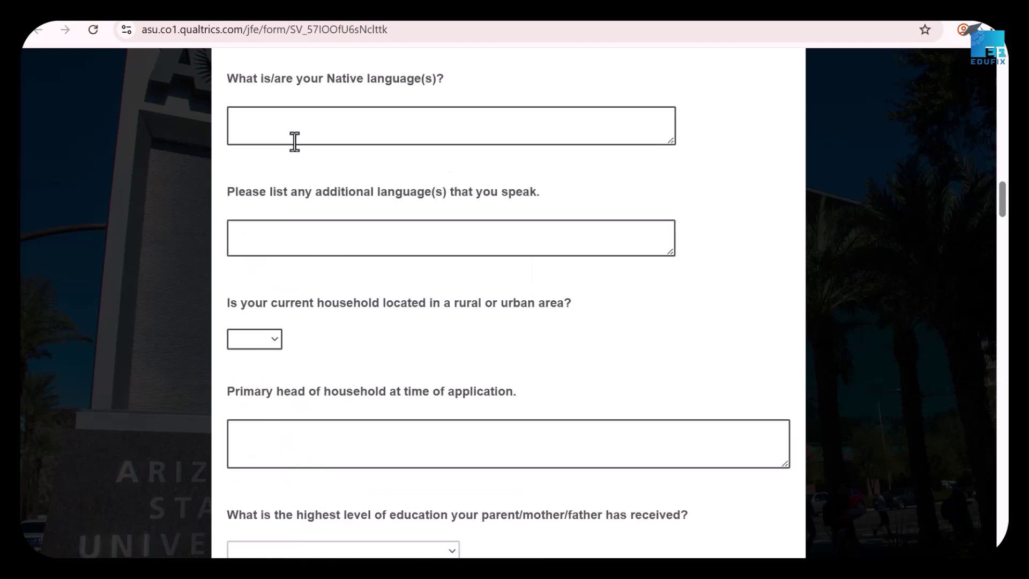
# Enter Hausa as native language and 'English, French, Swahili' as additional languages.
pyautogui.click(303, 126)
pyautogui.write('H')
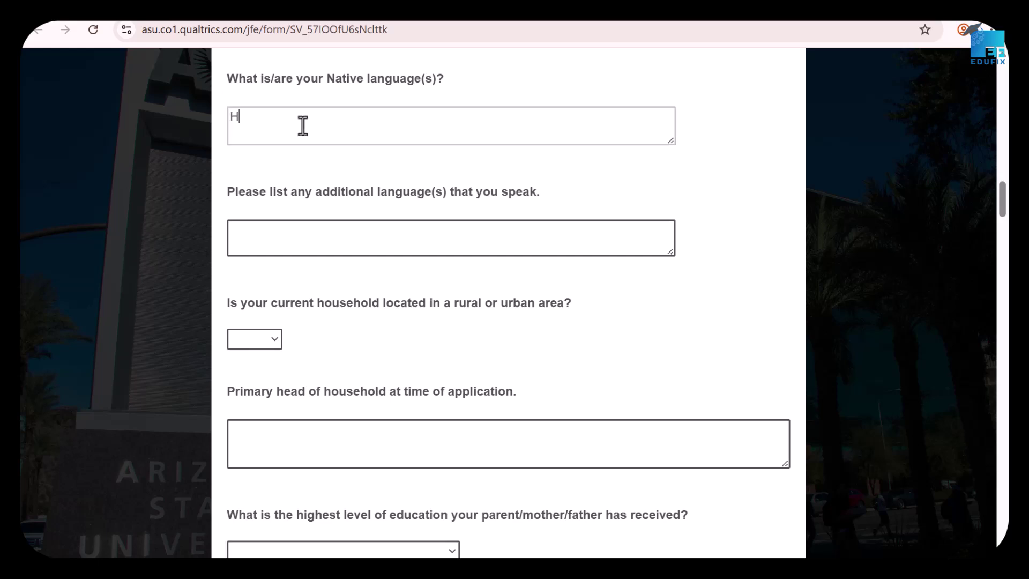
pyautogui.write('ausa')
pyautogui.click(301, 232)
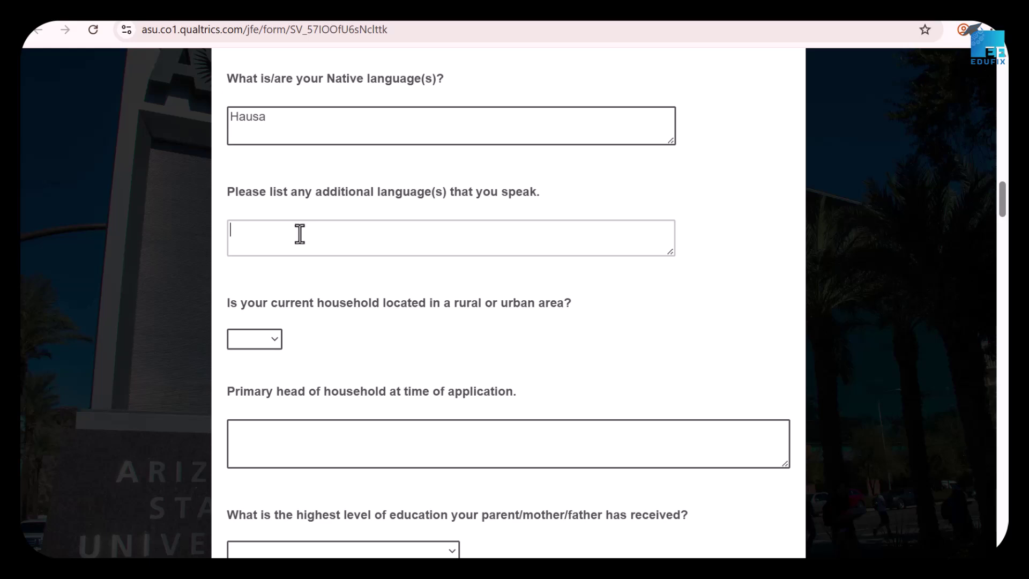
pyautogui.write('English, French, Swahili')
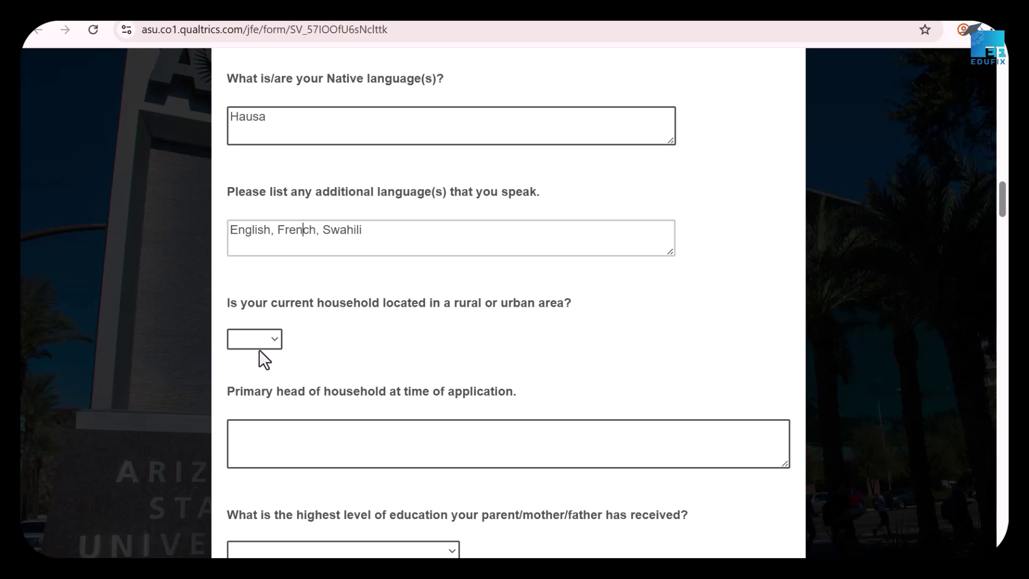
pyautogui.click(272, 340)
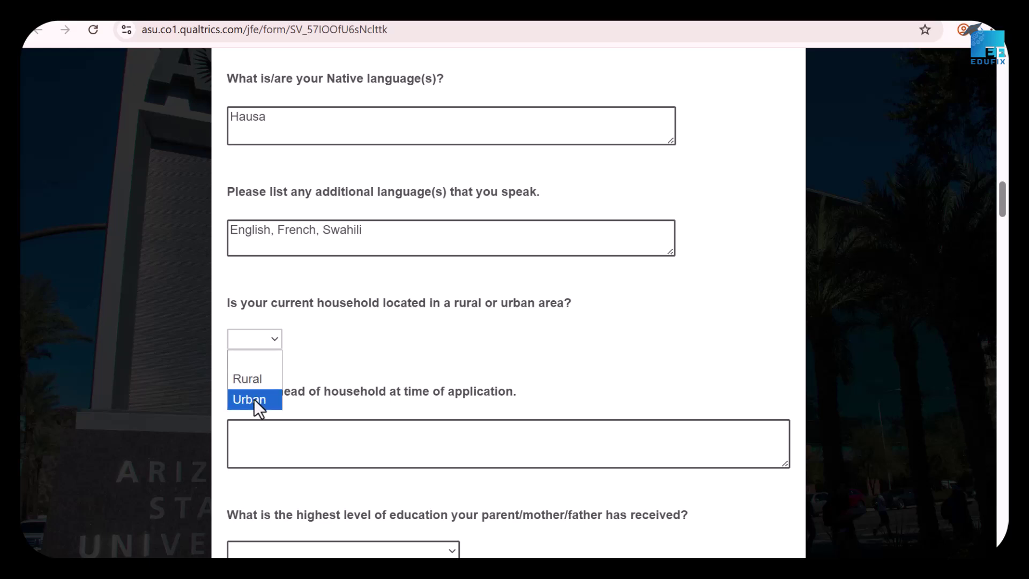
# Answer the rural/urban household question and type the head-of-household answer.
pyautogui.click(273, 378)
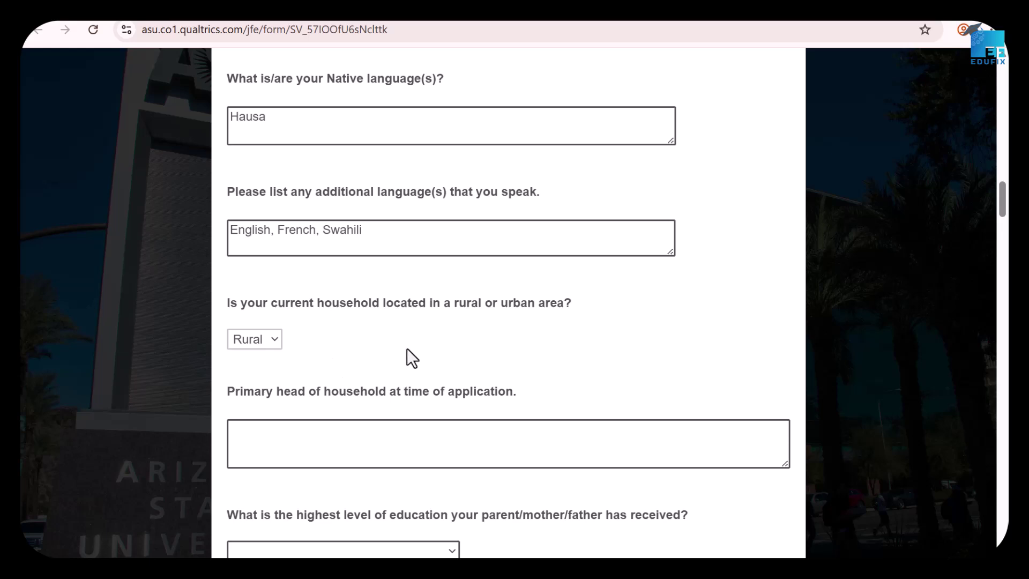
pyautogui.scroll(-1, 403, 355)
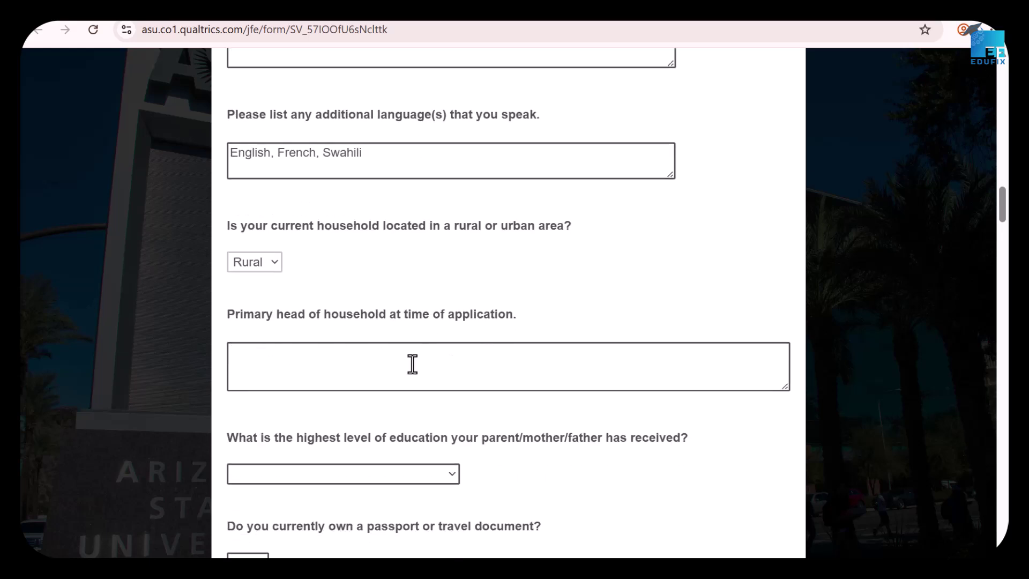
pyautogui.click(342, 368)
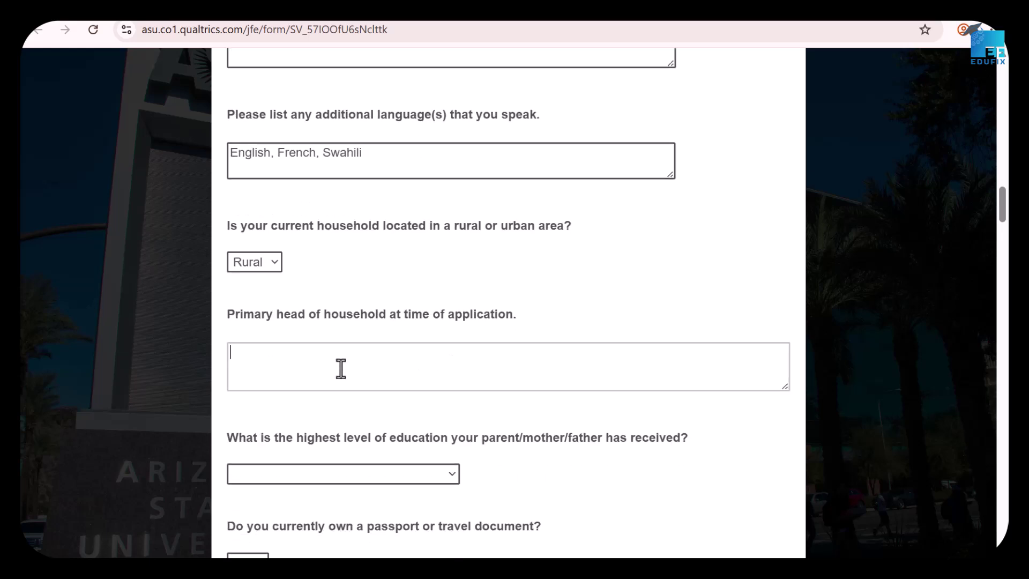
pyautogui.write('Father')
pyautogui.press('BackSpace')
pyautogui.press('BackSpace')
pyautogui.press('BackSpace')
pyautogui.press('BackSpace')
pyautogui.press('BackSpace')
pyautogui.write('Mo')
pyautogui.press('BackSpace')
pyautogui.press('BackSpace')
pyautogui.write('Self')
# Set parent education to No Schooling and answer Yes to owning a passport.
pyautogui.click(417, 474)
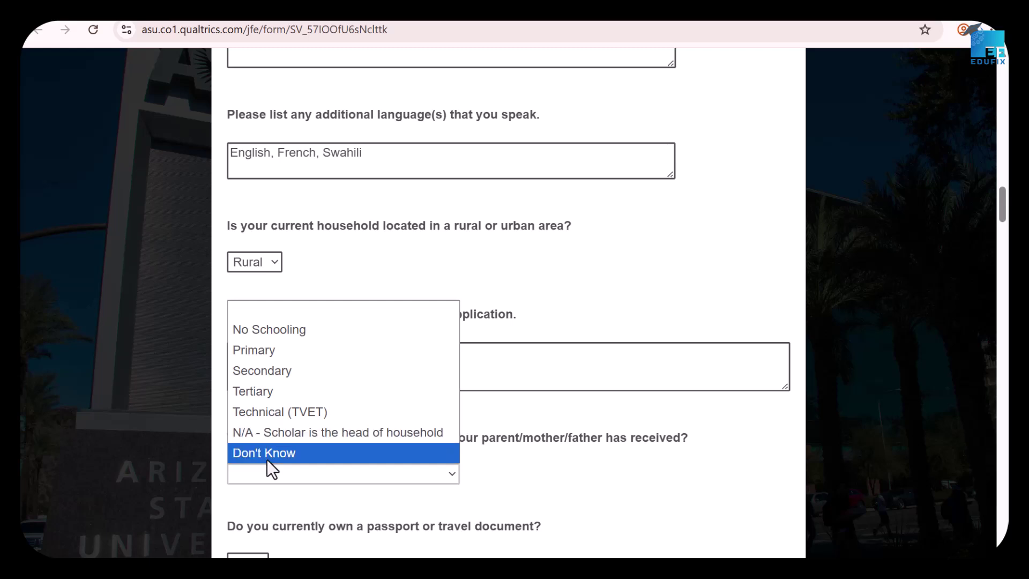
pyautogui.click(307, 437)
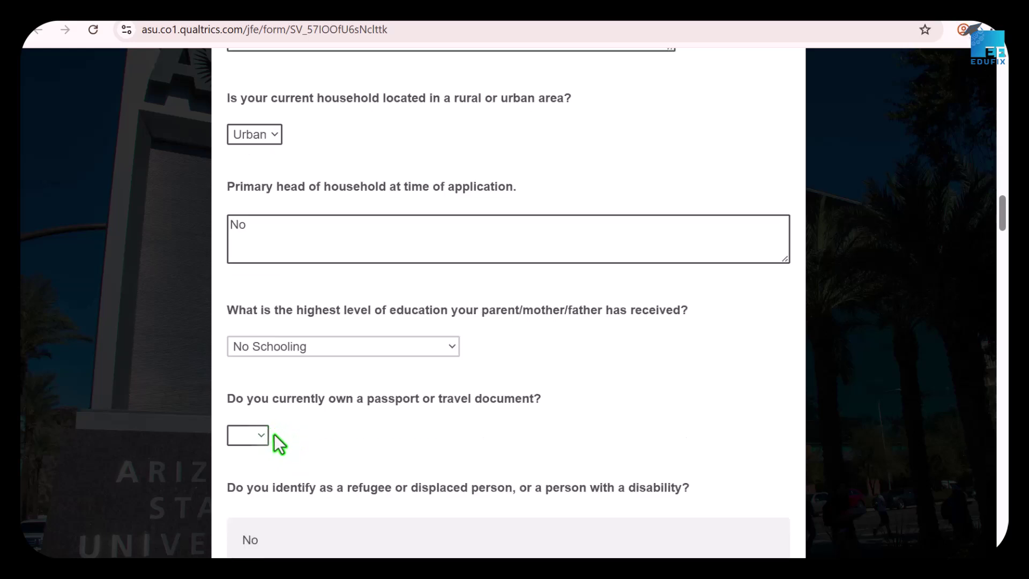
pyautogui.click(258, 435)
pyautogui.scroll(-1, 291, 420)
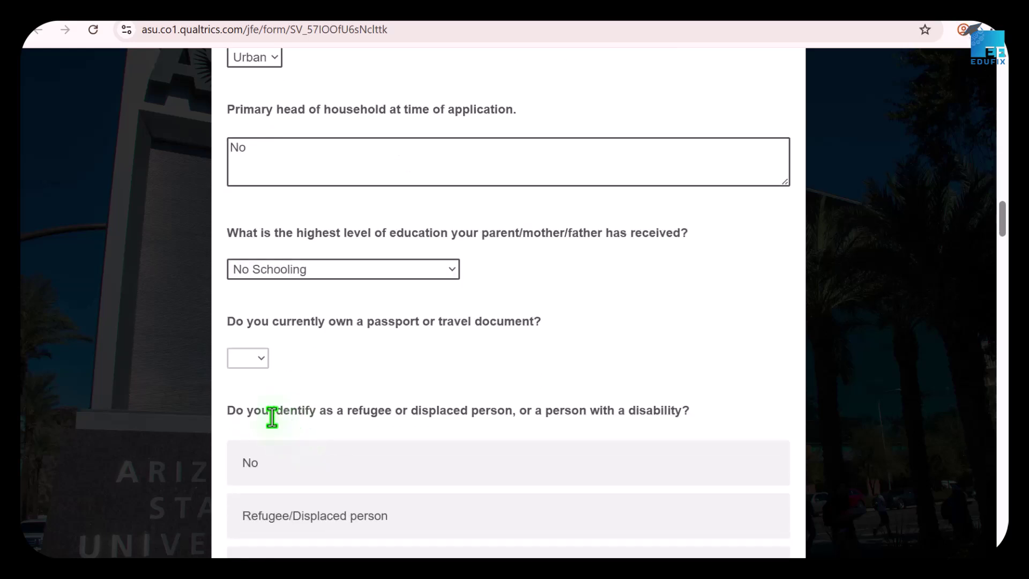
pyautogui.click(259, 356)
pyautogui.click(243, 416)
pyautogui.click(265, 362)
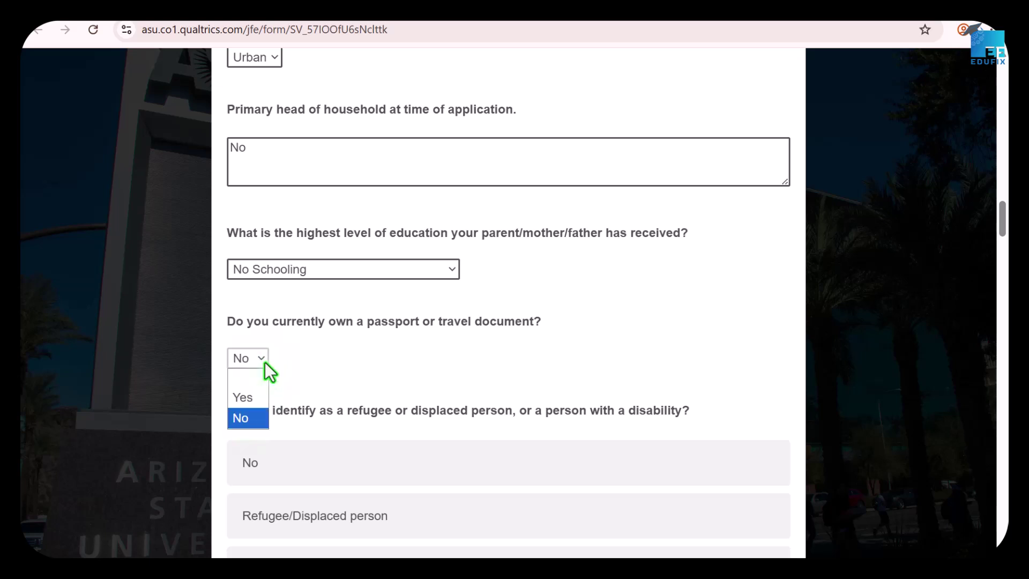
pyautogui.click(240, 398)
pyautogui.scroll(-1, 343, 402)
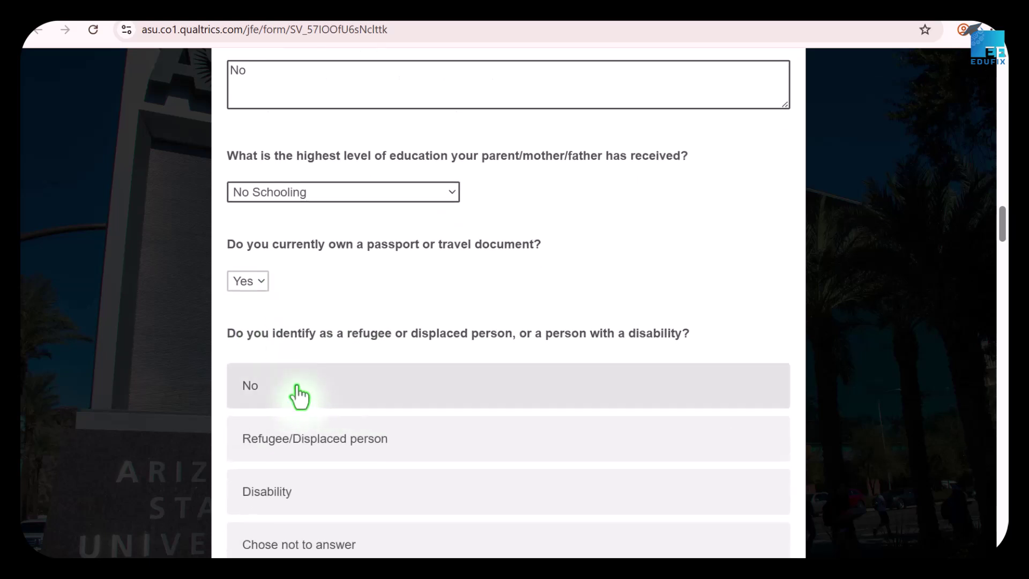
pyautogui.scroll(-1, 329, 384)
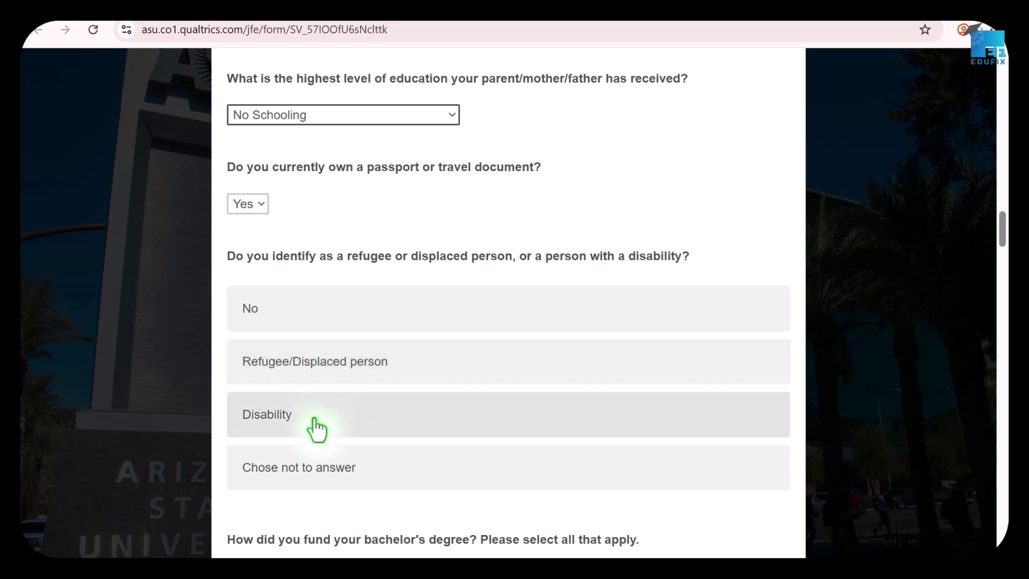
# Mark Government Scholarship/Bursary as the funding source on the bachelor's funding question.
pyautogui.scroll(-1, 379, 443)
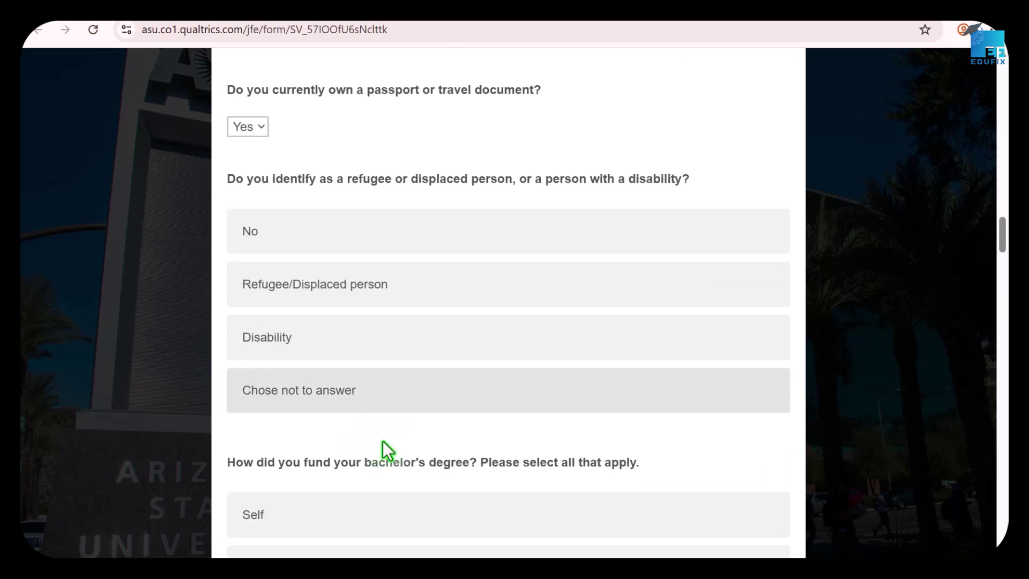
pyautogui.scroll(-3, 395, 414)
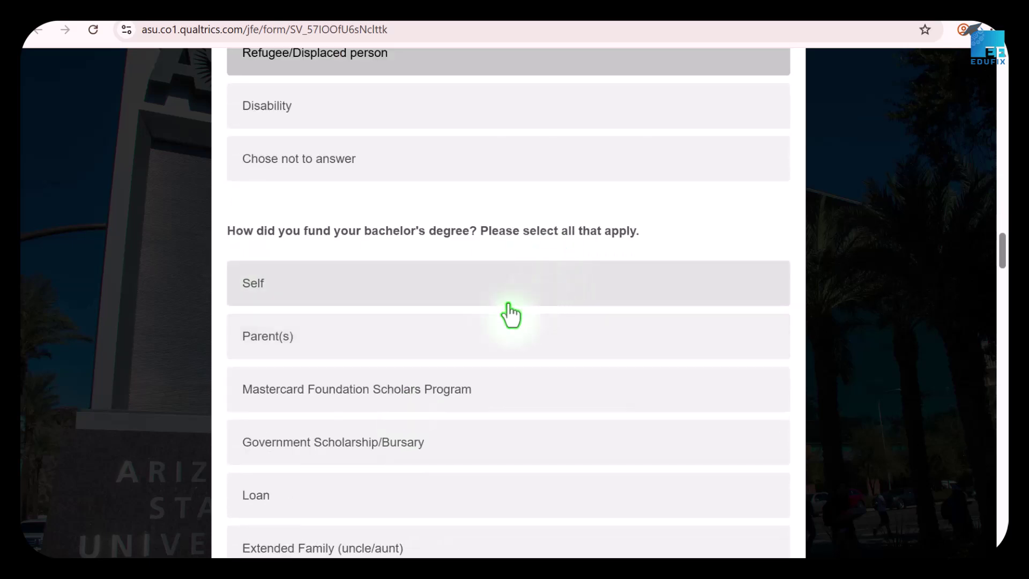
pyautogui.scroll(-1, 499, 322)
pyautogui.click(394, 373)
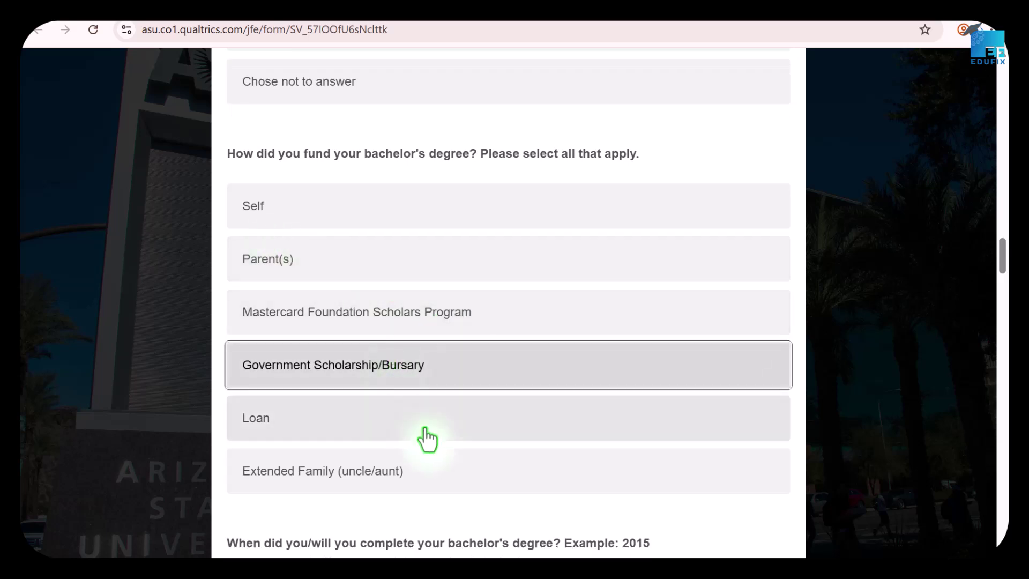
pyautogui.scroll(-2, 433, 429)
pyautogui.scroll(1, 414, 303)
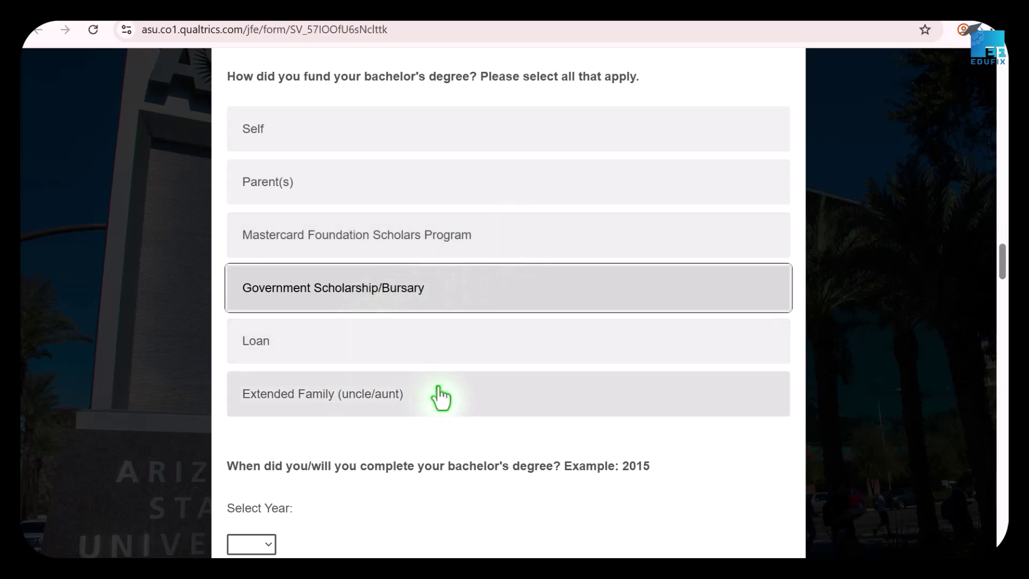
pyautogui.scroll(-3, 434, 397)
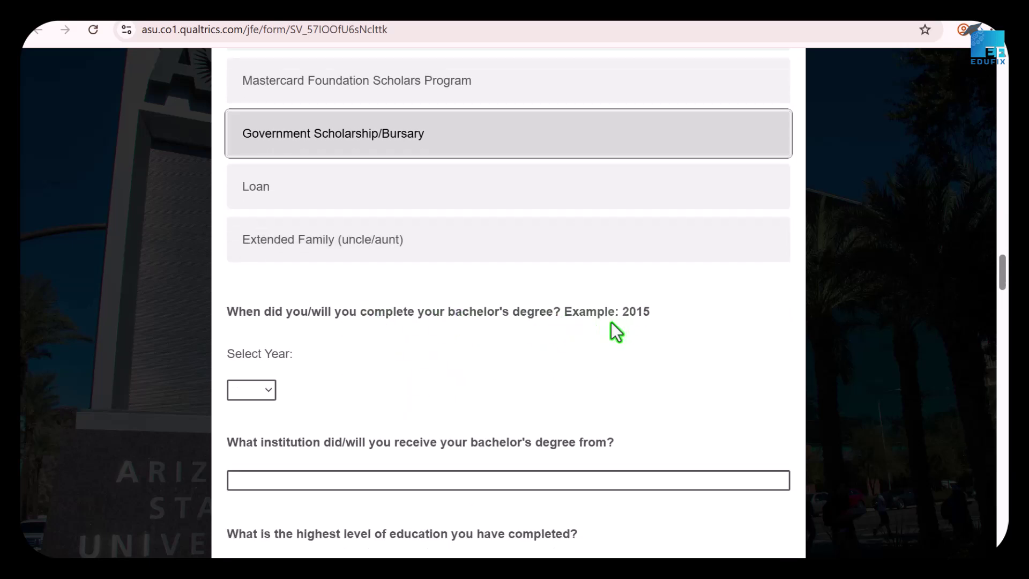
# Set the completion year to 2025 and enter University of EduFix as the institution.
pyautogui.click(261, 393)
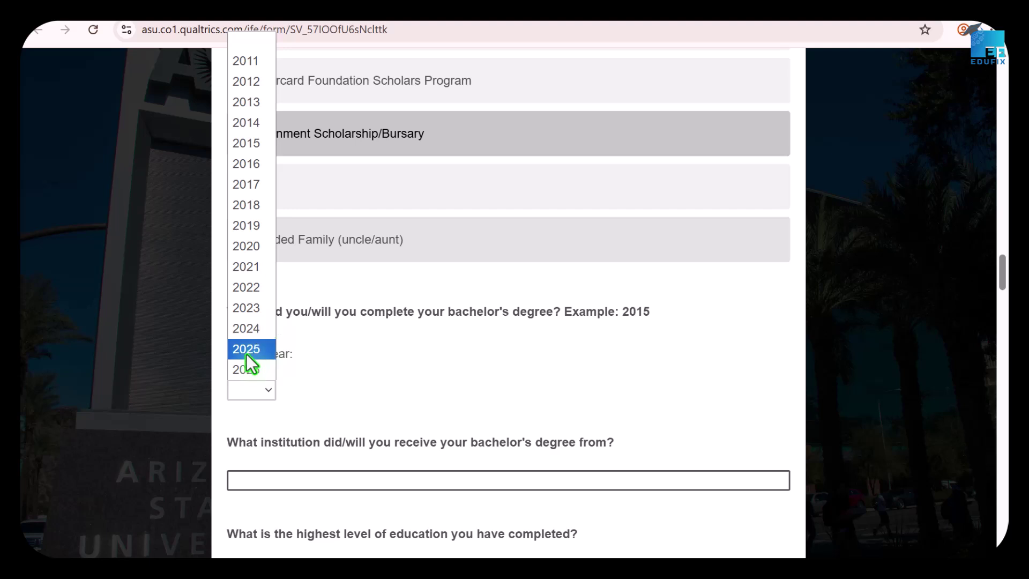
pyautogui.click(246, 353)
pyautogui.scroll(-1, 423, 416)
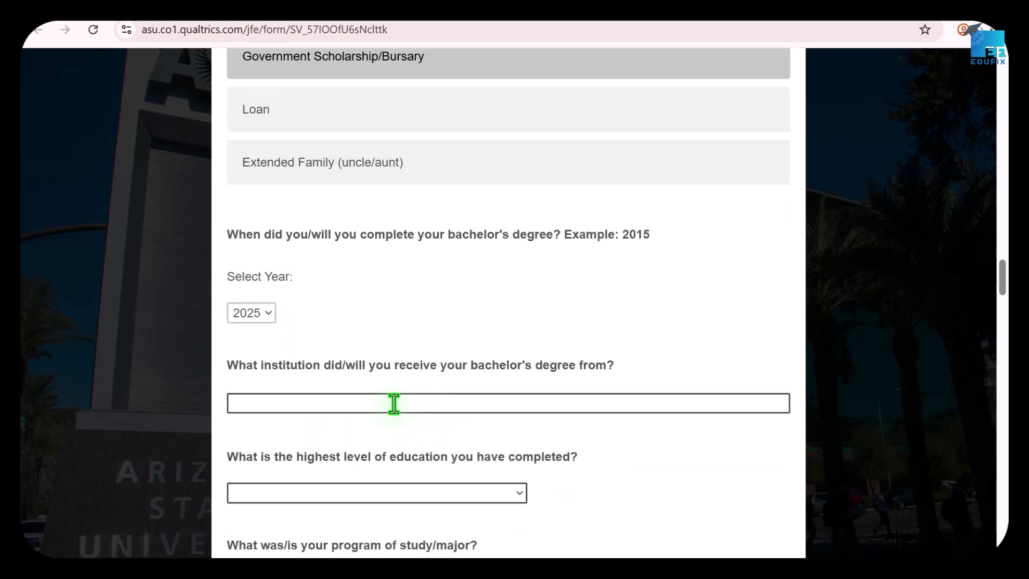
pyautogui.scroll(-2, 419, 376)
pyautogui.click(355, 248)
pyautogui.write('University of')
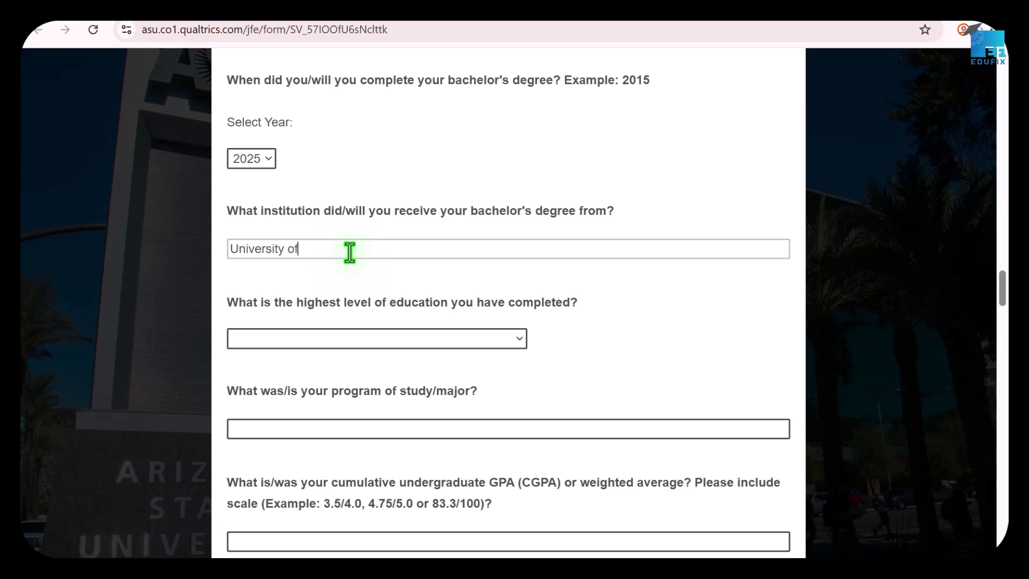
pyautogui.write(' EduFix')
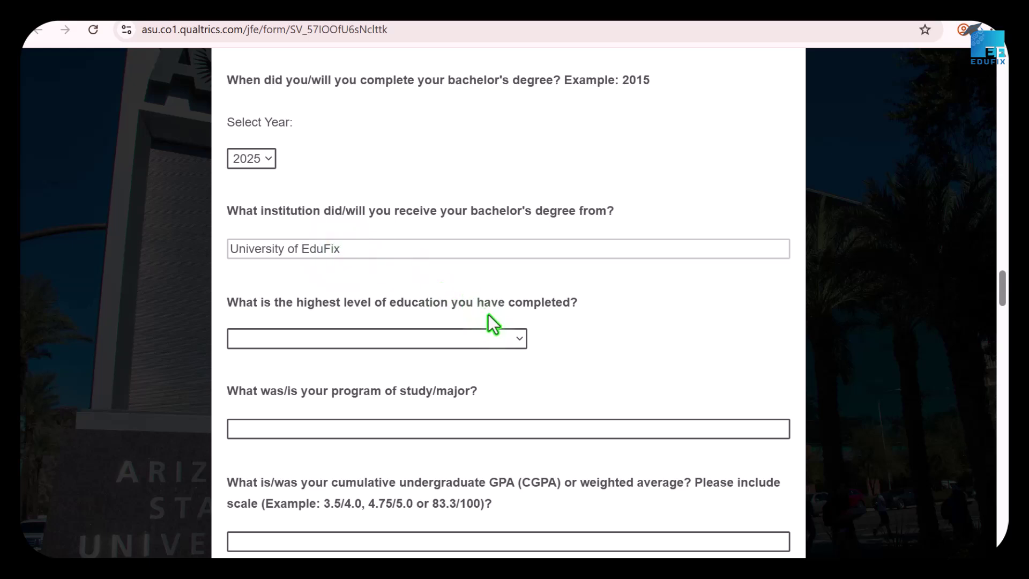
# Choose Undergraduate / Bachelor's degree as highest level and enter Organisational Psychology as major.
pyautogui.click(471, 343)
pyautogui.click(468, 343)
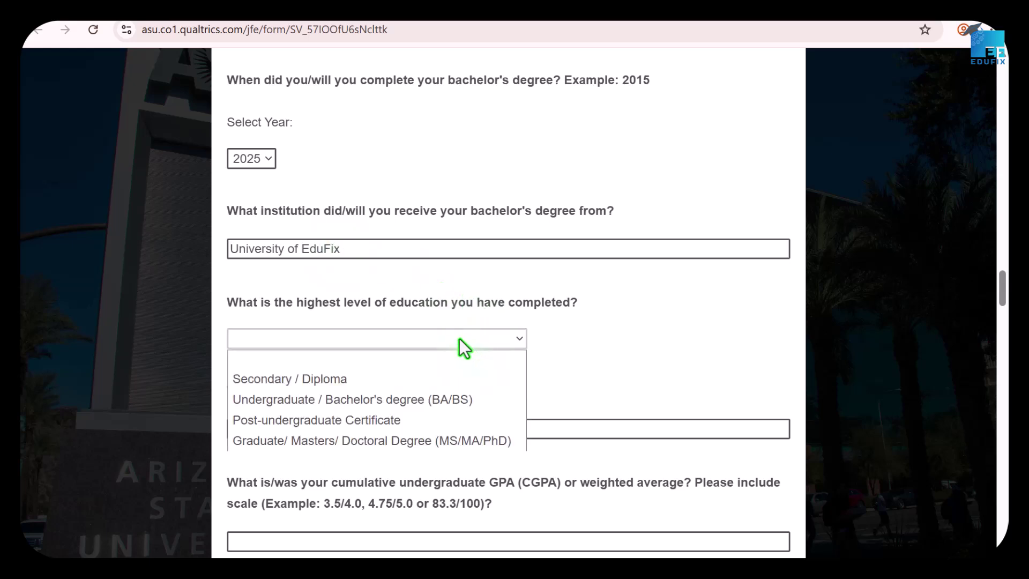
pyautogui.click(346, 405)
pyautogui.scroll(-2, 488, 377)
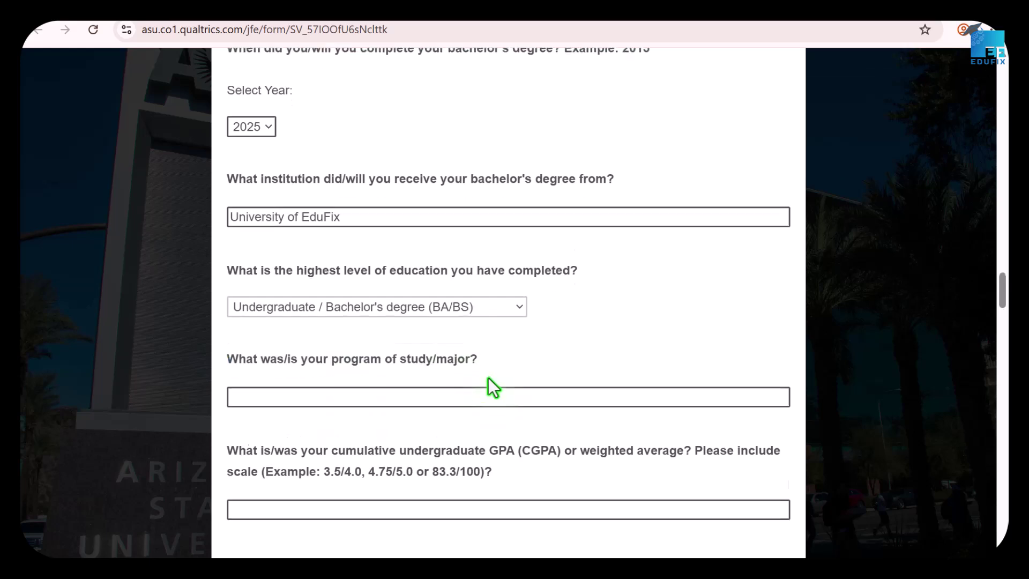
pyautogui.click(339, 255)
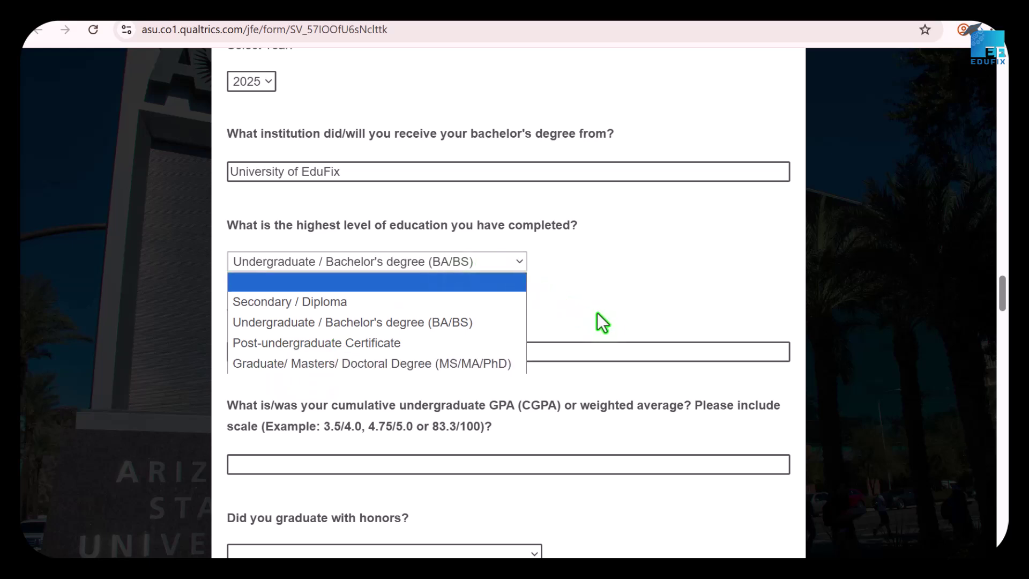
pyautogui.click(437, 358)
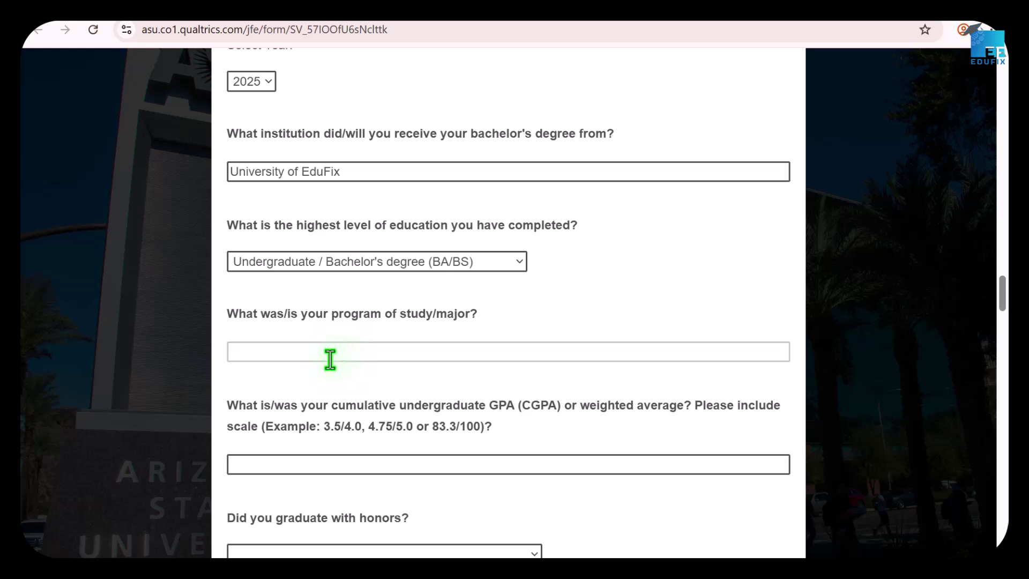
pyautogui.write('Organisational Psychology')
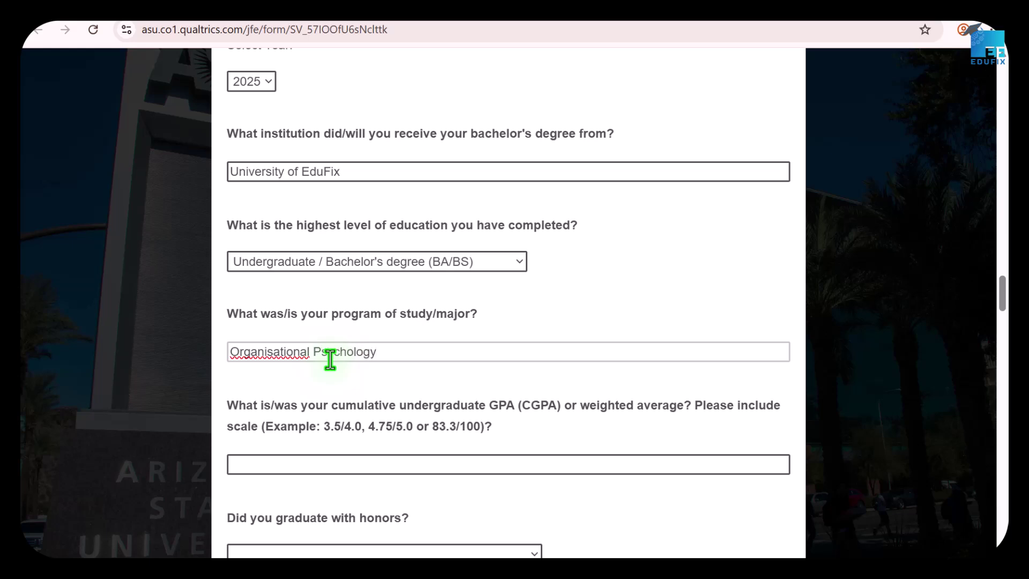
# Enter a cumulative GPA of 4.5 and set honors to Second Class Upper.
pyautogui.scroll(-1, 331, 360)
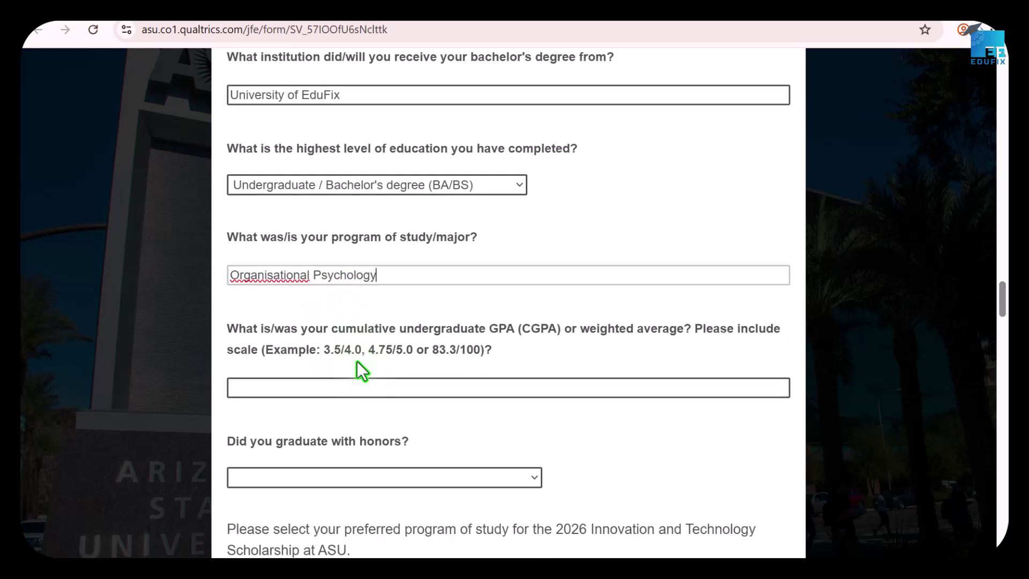
pyautogui.click(323, 387)
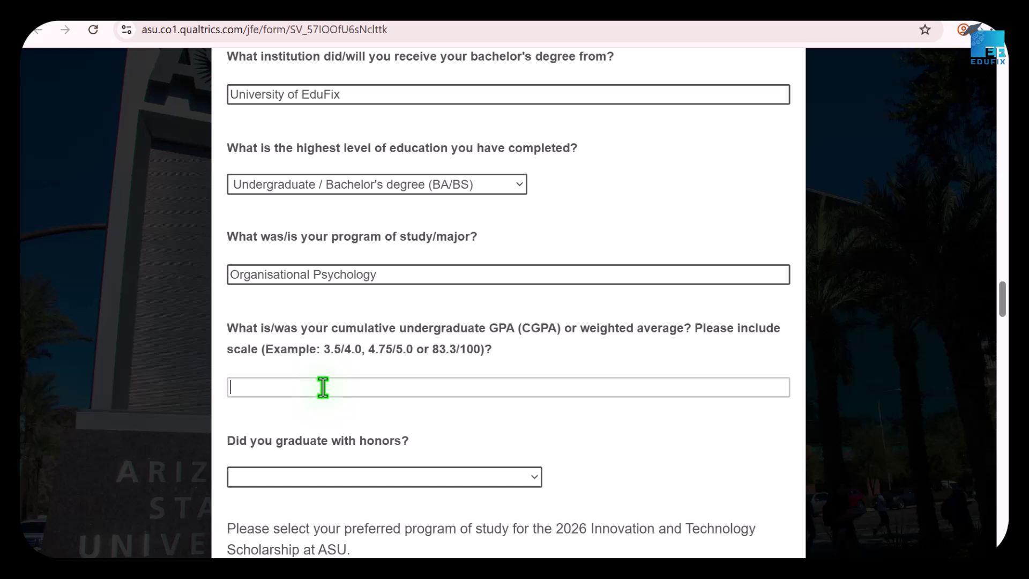
pyautogui.write('4.5')
pyautogui.scroll(-1, 333, 401)
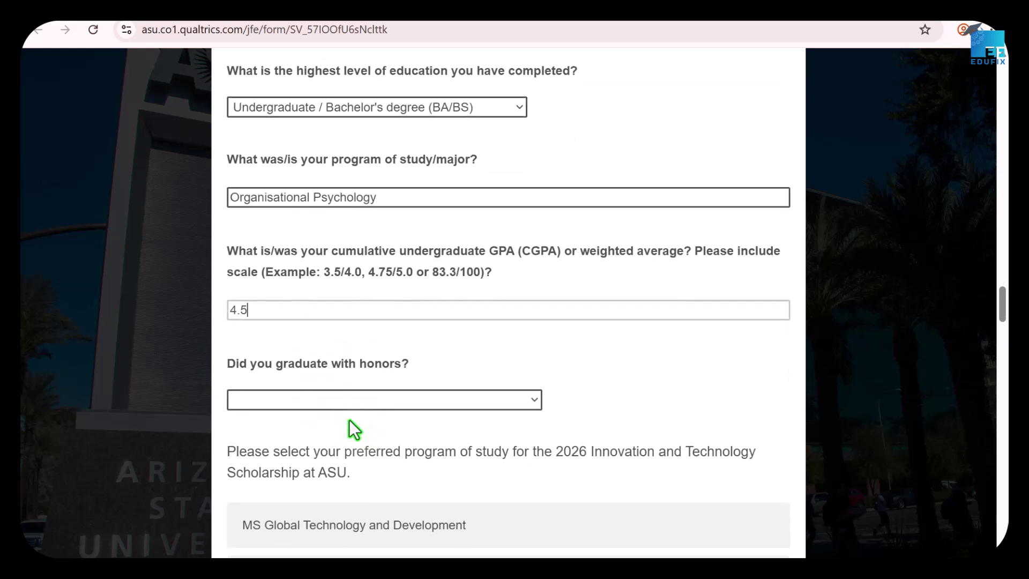
pyautogui.click(326, 400)
pyautogui.click(321, 441)
pyautogui.click(322, 401)
pyautogui.click(295, 460)
pyautogui.scroll(-1, 375, 332)
pyautogui.click(378, 326)
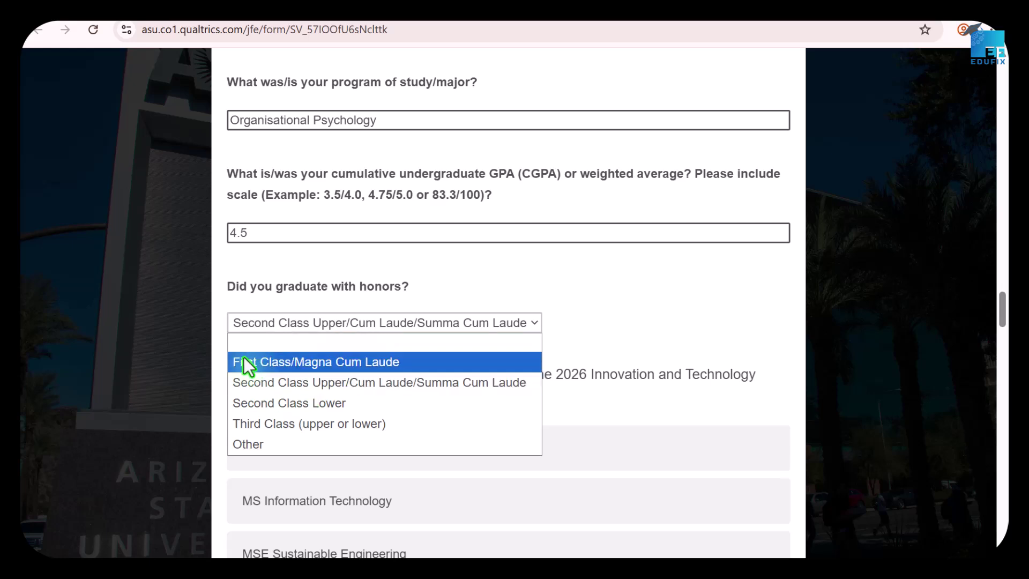
# Select MSE Sustainable Engineering in the preferred program question for the 2026 scholarship.
pyautogui.click(286, 387)
pyautogui.scroll(-1, 370, 370)
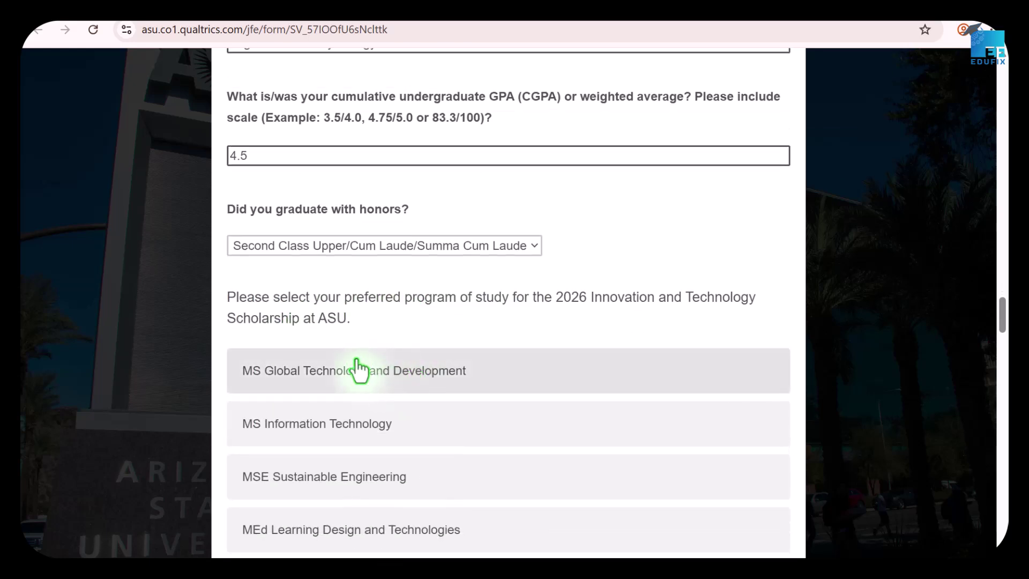
pyautogui.scroll(-2, 365, 343)
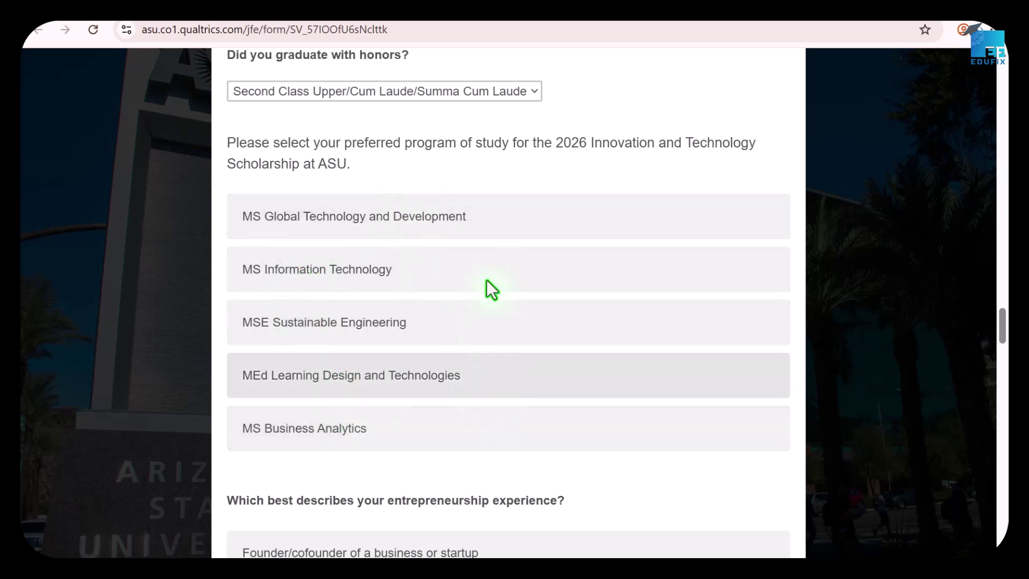
pyautogui.click(404, 337)
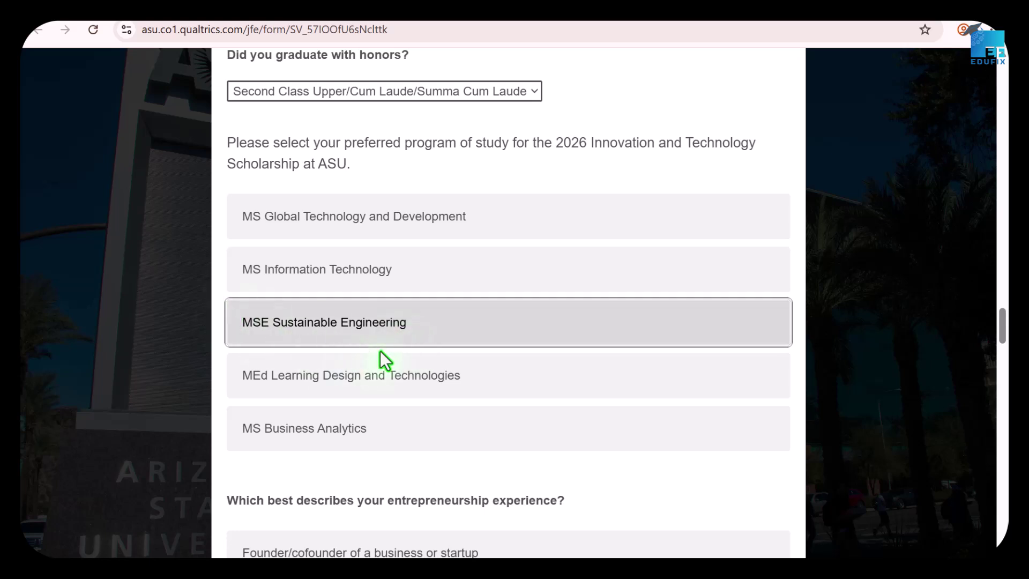
# Mark 'Founder/cofounder of a business or startup' as the applicant's entrepreneurship experience.
pyautogui.scroll(-4, 380, 354)
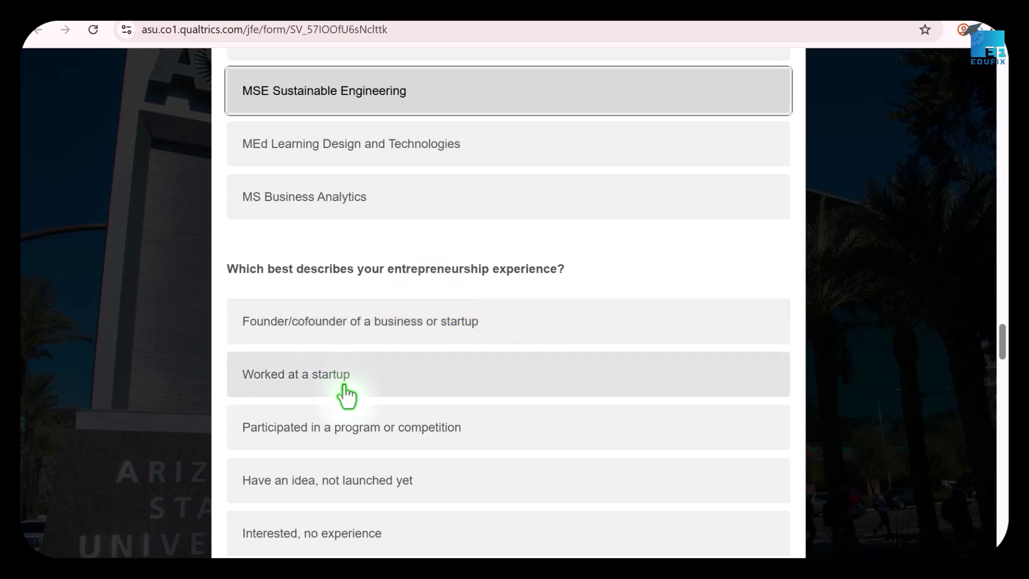
pyautogui.scroll(-2, 375, 402)
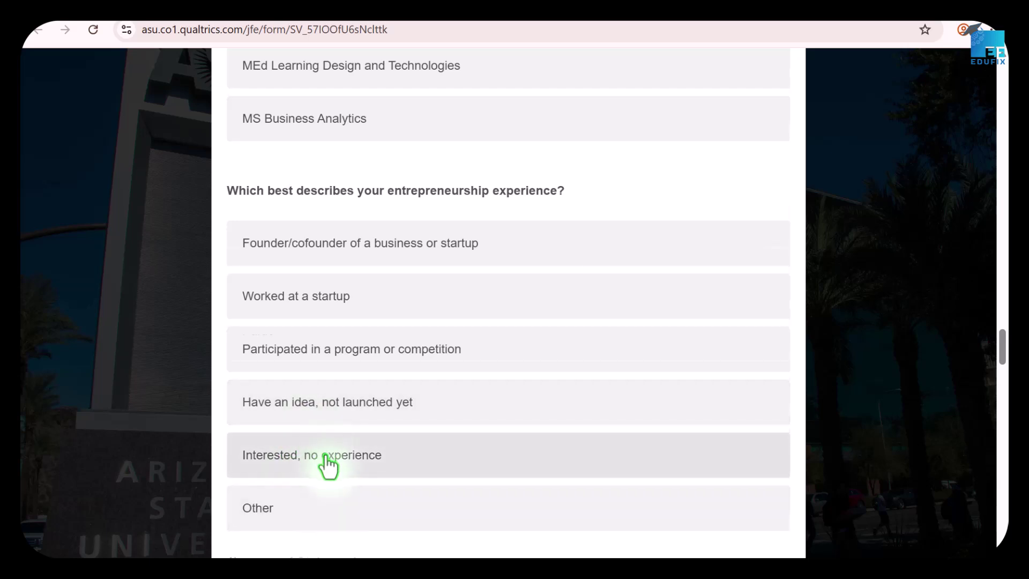
pyautogui.scroll(-1, 328, 465)
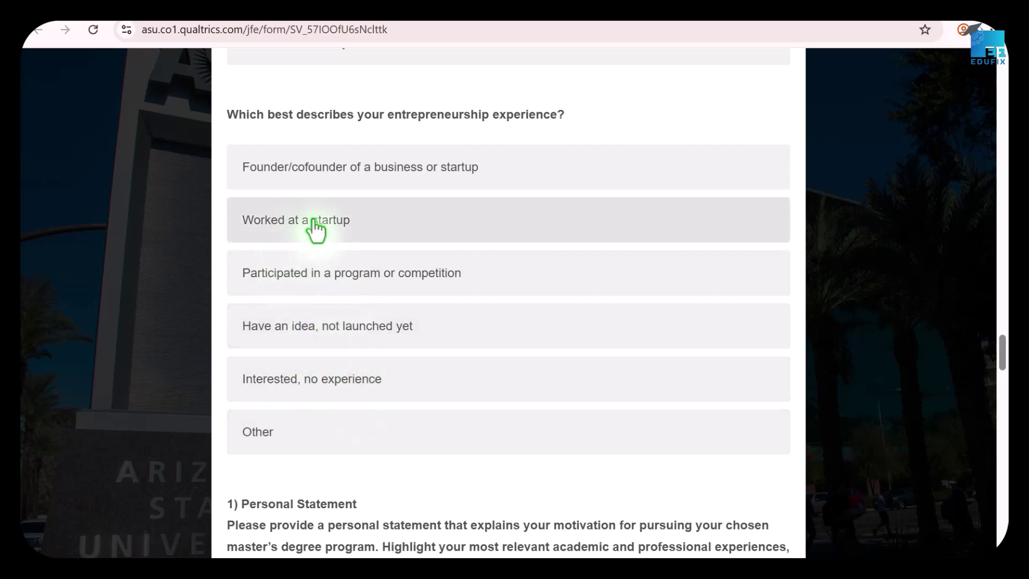
pyautogui.click(290, 173)
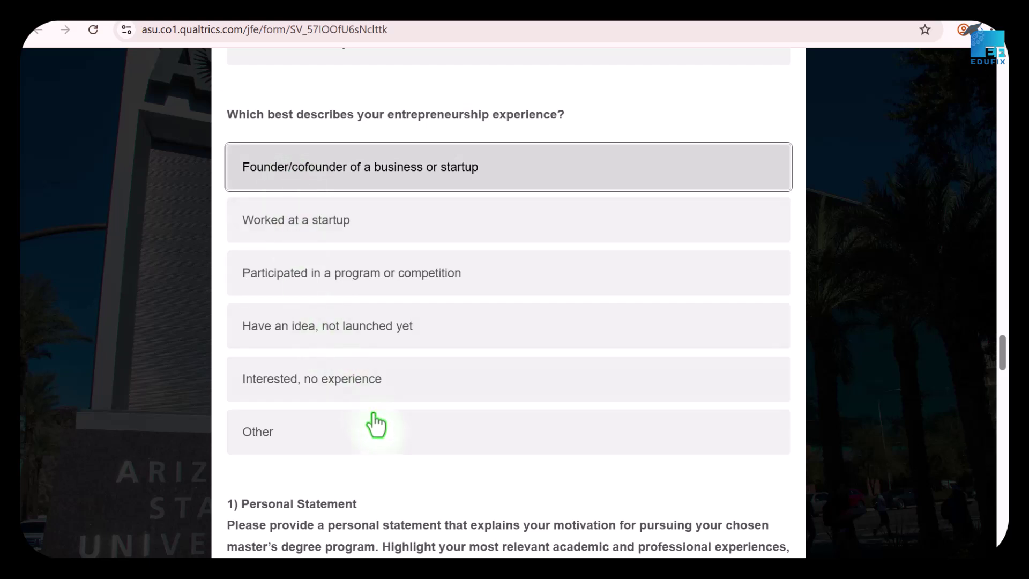
pyautogui.scroll(-3, 372, 423)
pyautogui.scroll(-1, 391, 402)
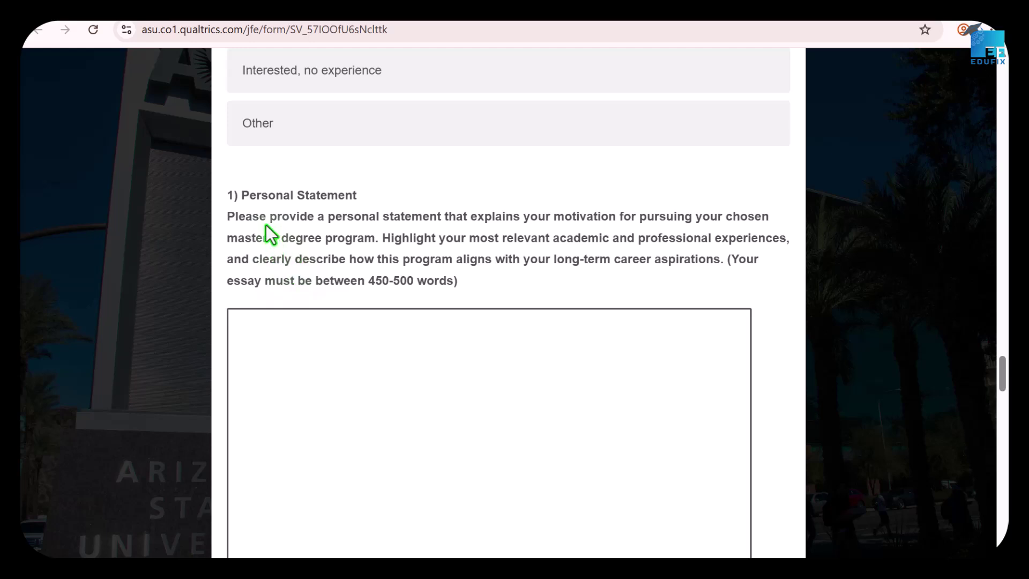
pyautogui.scroll(-12, 268, 203)
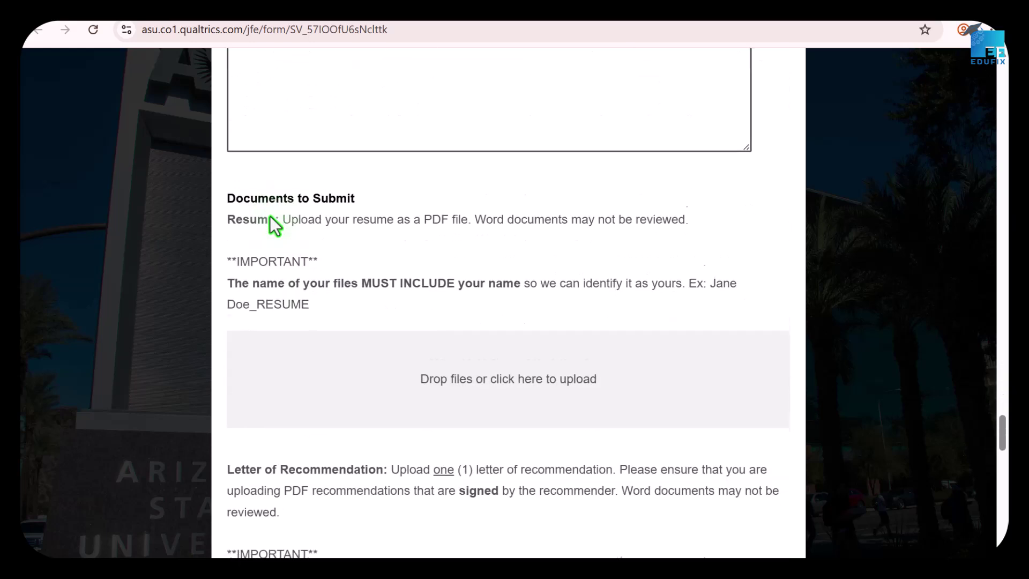
pyautogui.scroll(-8, 269, 220)
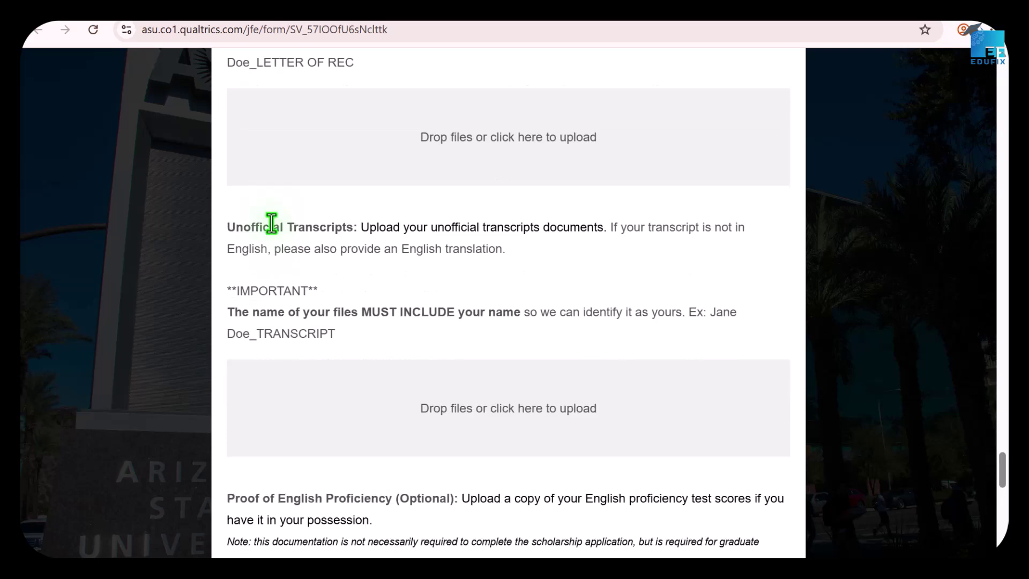
pyautogui.scroll(18, 287, 211)
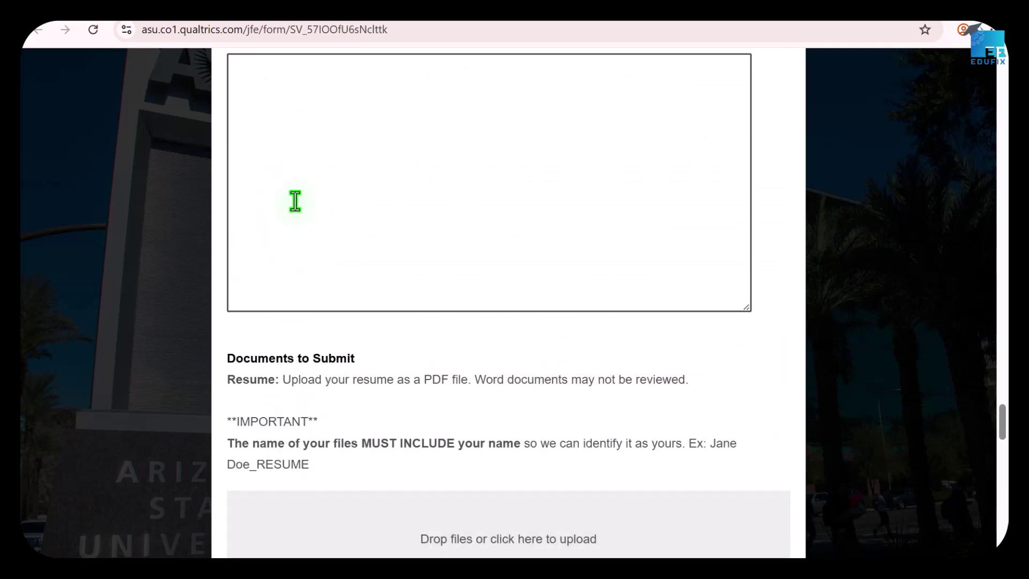
pyautogui.scroll(4, 293, 196)
pyautogui.scroll(4, 294, 198)
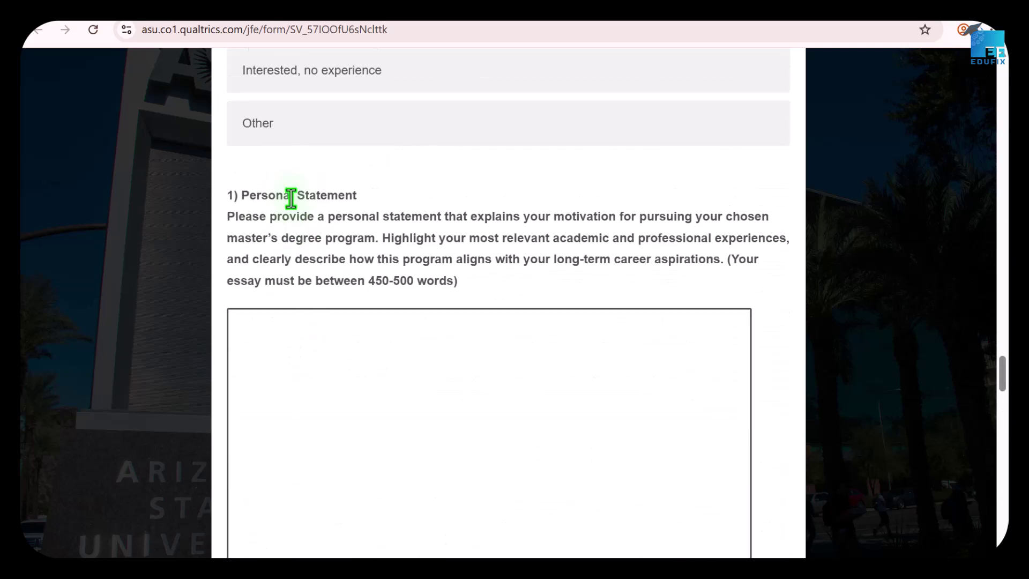
pyautogui.scroll(-4, 294, 217)
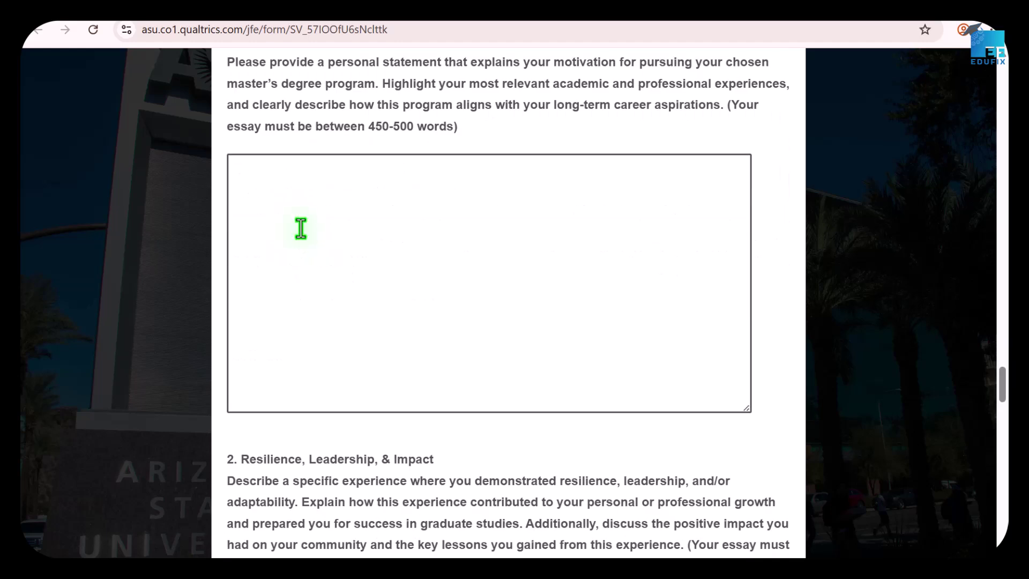
pyautogui.scroll(3, 300, 228)
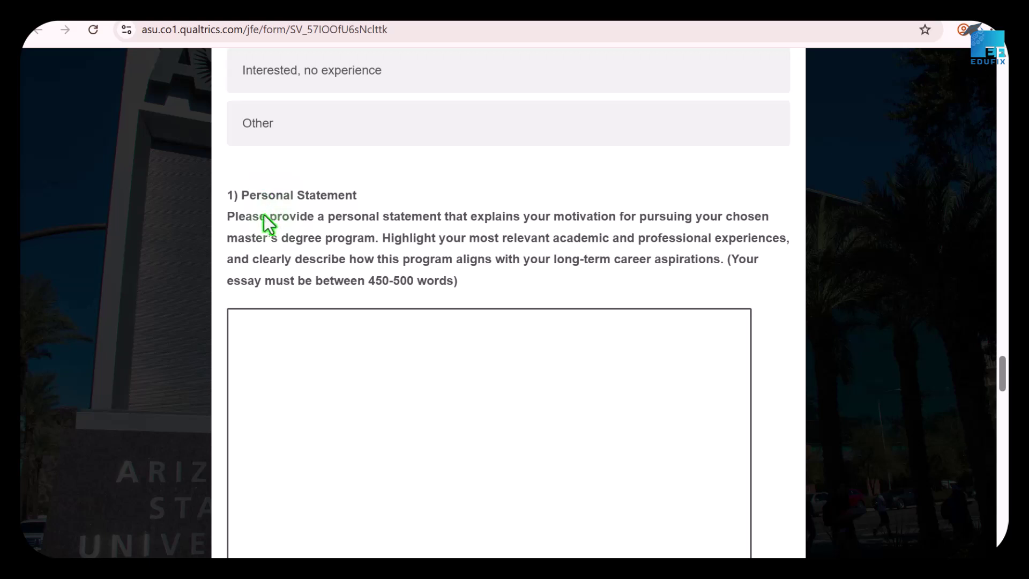
pyautogui.scroll(-2, 337, 219)
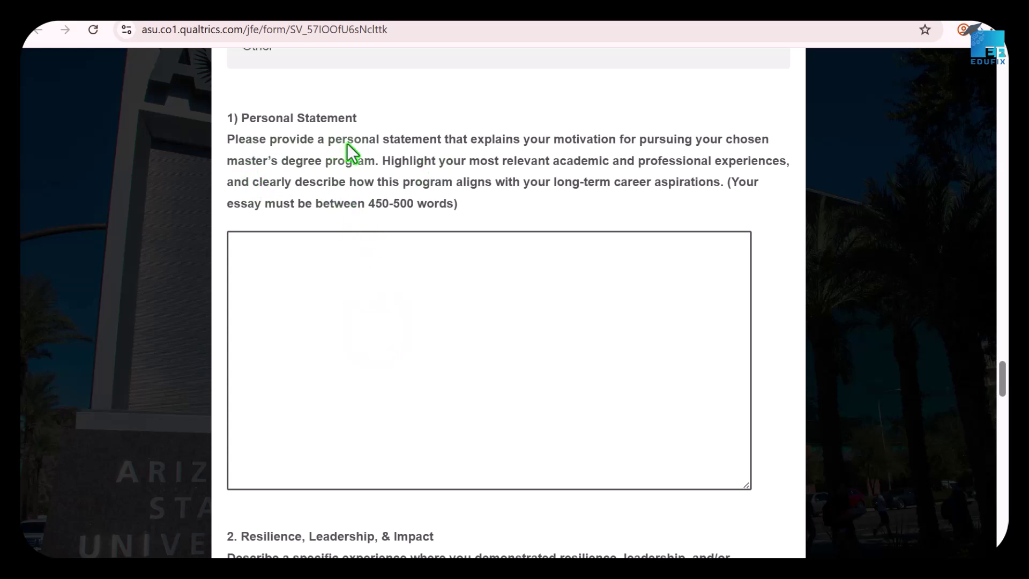
pyautogui.scroll(-5, 493, 209)
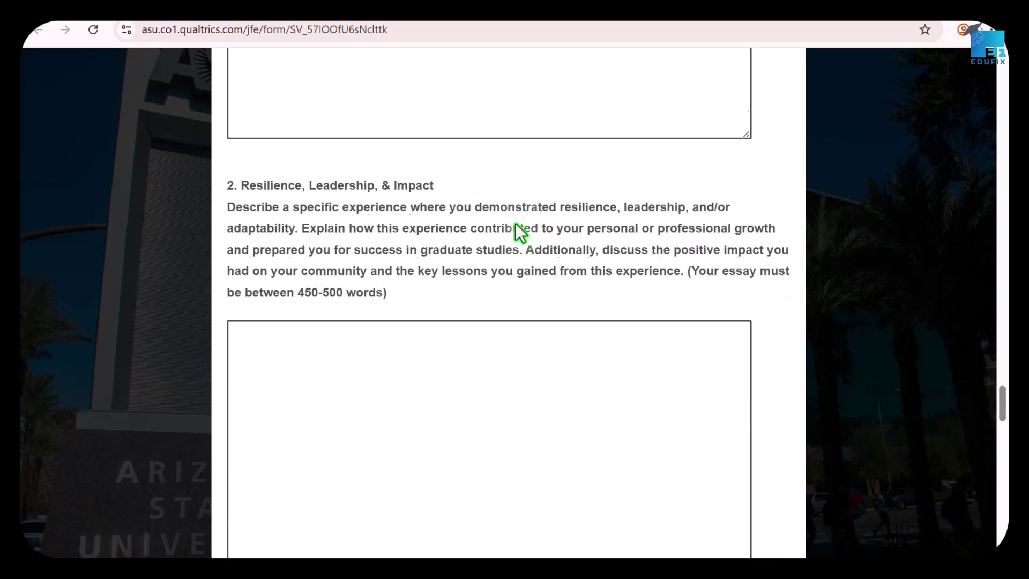
pyautogui.scroll(-1, 516, 223)
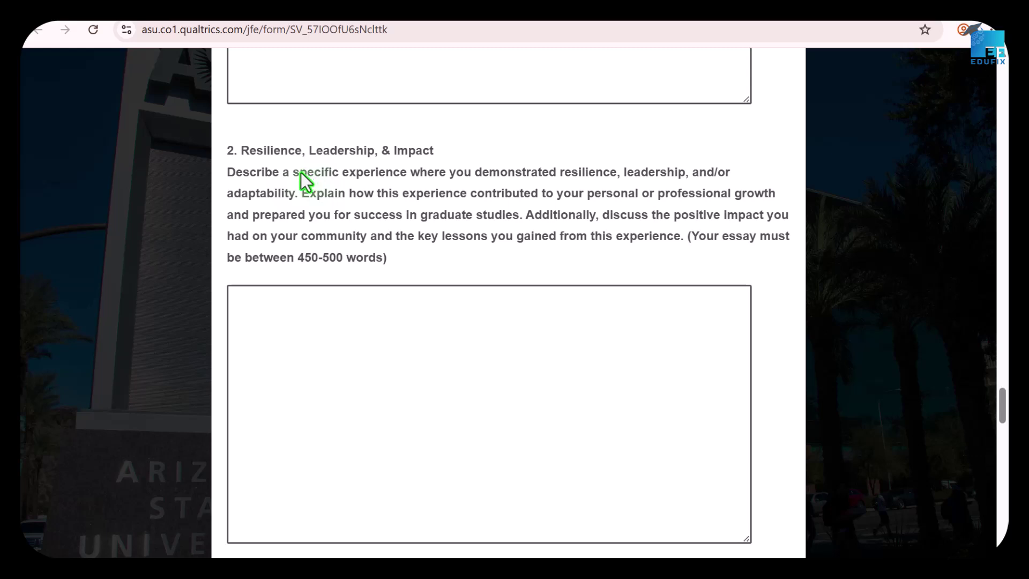
pyautogui.scroll(-1, 294, 185)
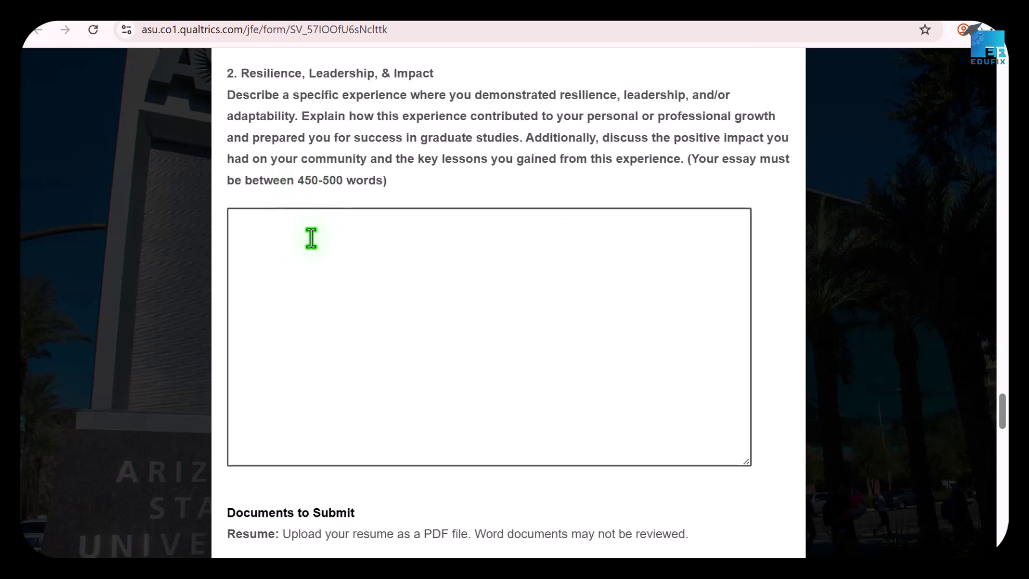
pyautogui.click(303, 253)
pyautogui.scroll(-3, 379, 323)
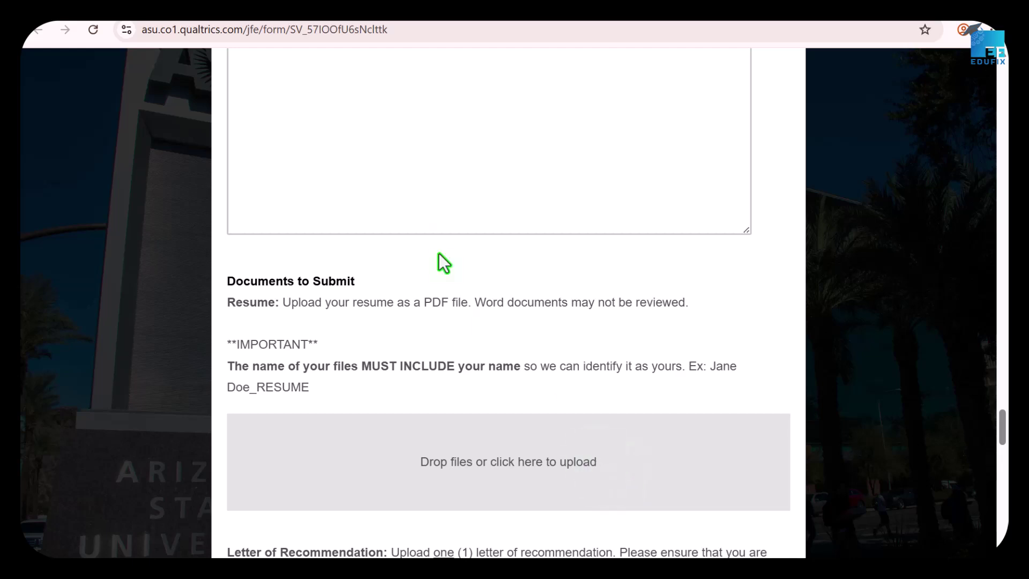
pyautogui.scroll(4, 441, 181)
pyautogui.scroll(3, 440, 182)
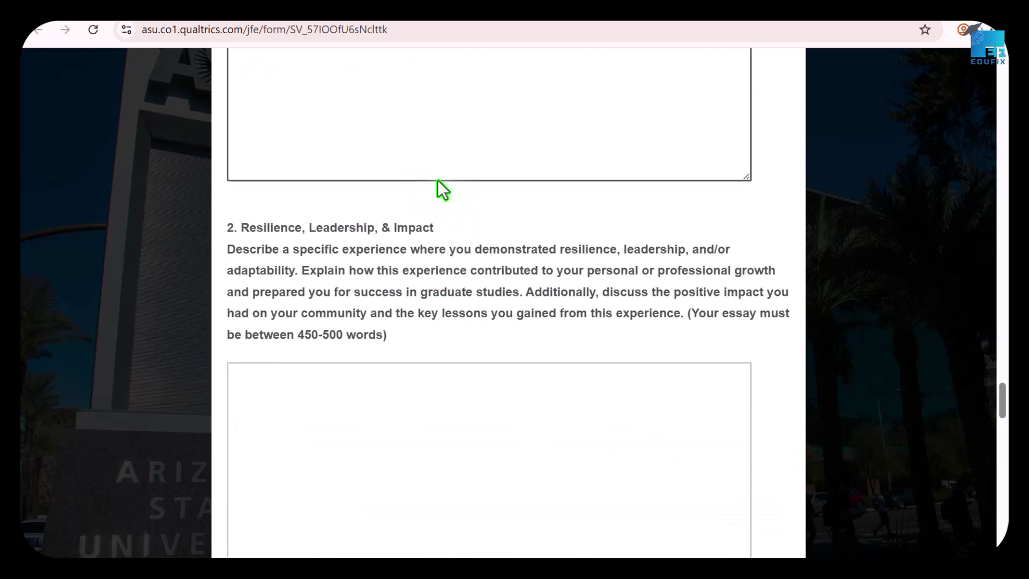
pyautogui.scroll(-3, 437, 182)
pyautogui.scroll(-7, 436, 182)
pyautogui.scroll(9, 433, 180)
pyautogui.scroll(8, 459, 247)
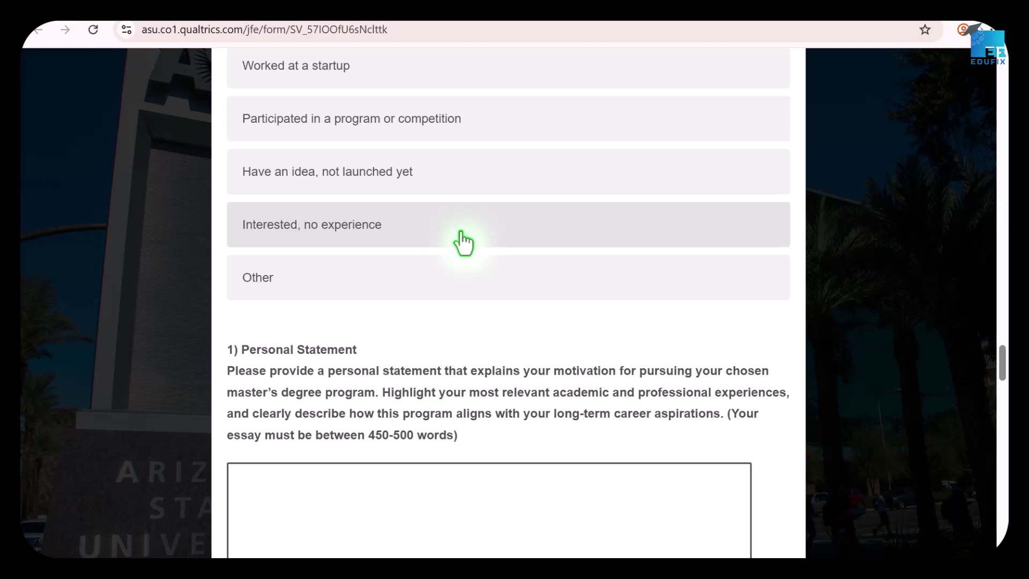
pyautogui.scroll(-20, 461, 246)
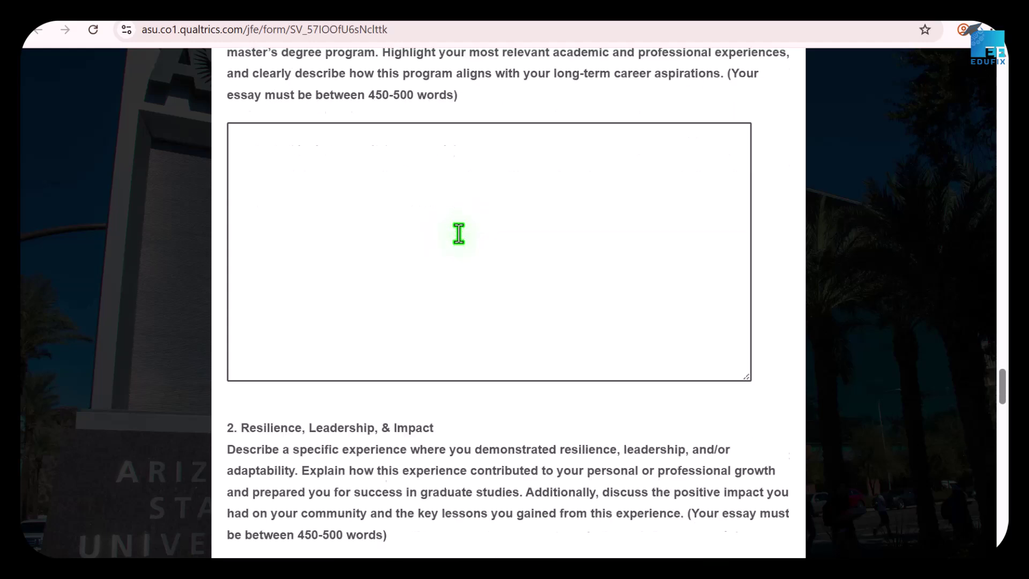
pyautogui.scroll(-3, 449, 290)
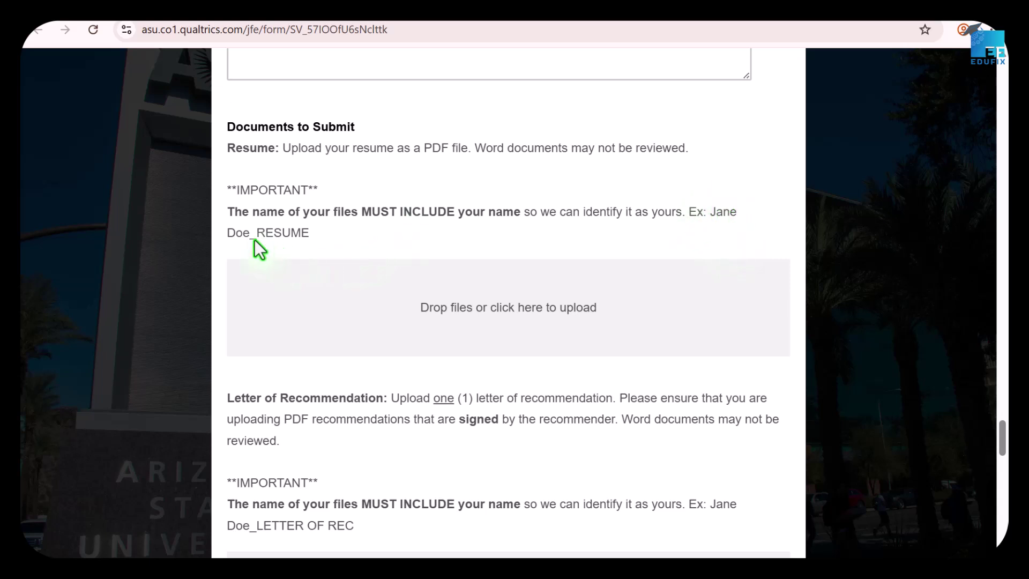
pyautogui.click(553, 308)
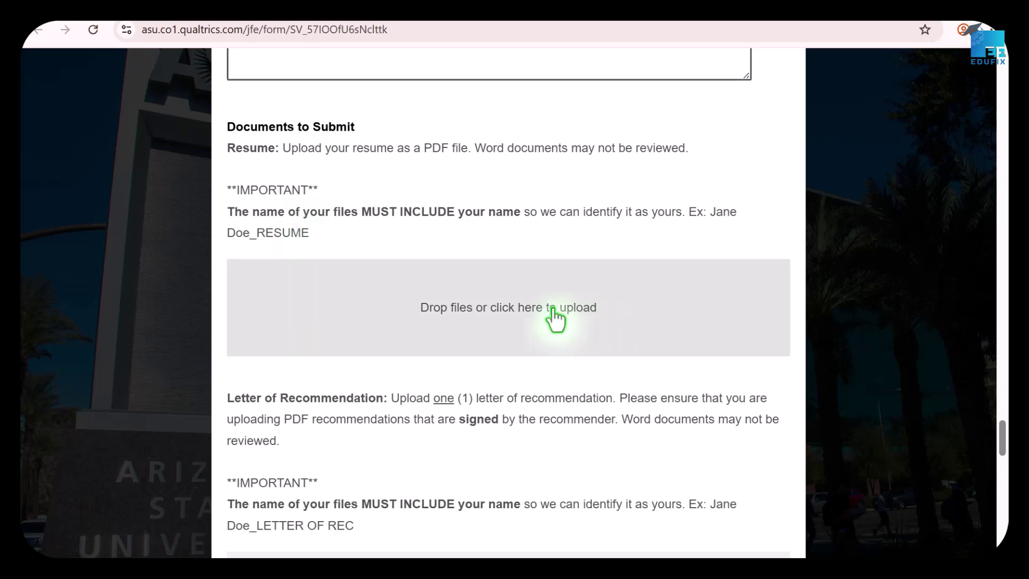
pyautogui.scroll(-5, 555, 316)
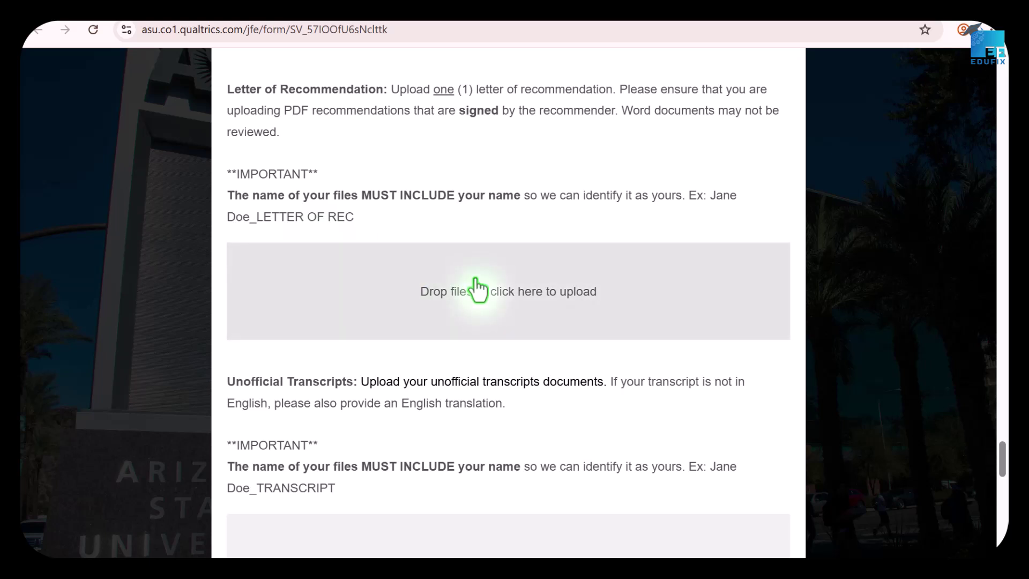
pyautogui.scroll(2, 477, 275)
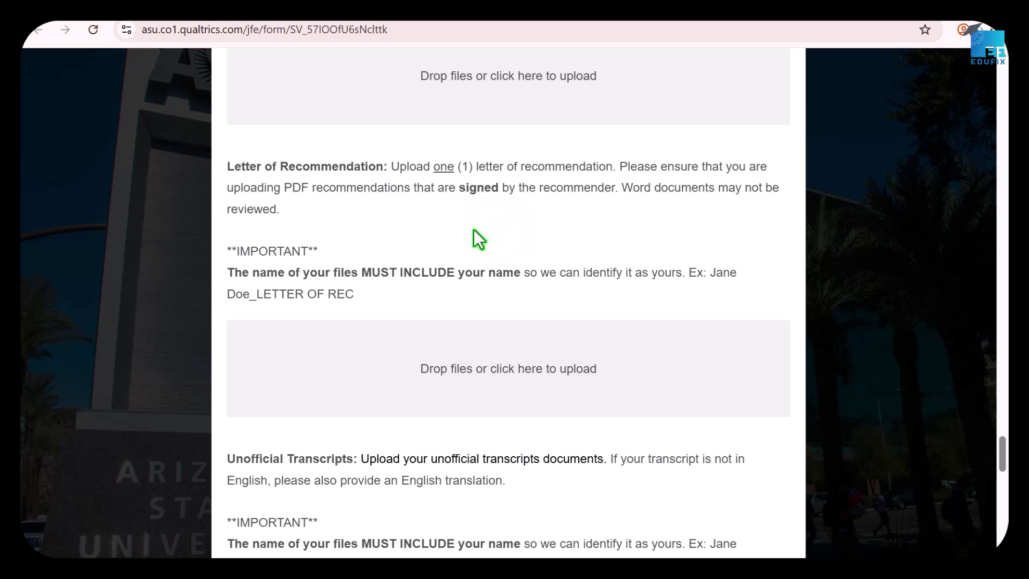
pyautogui.scroll(-3, 515, 363)
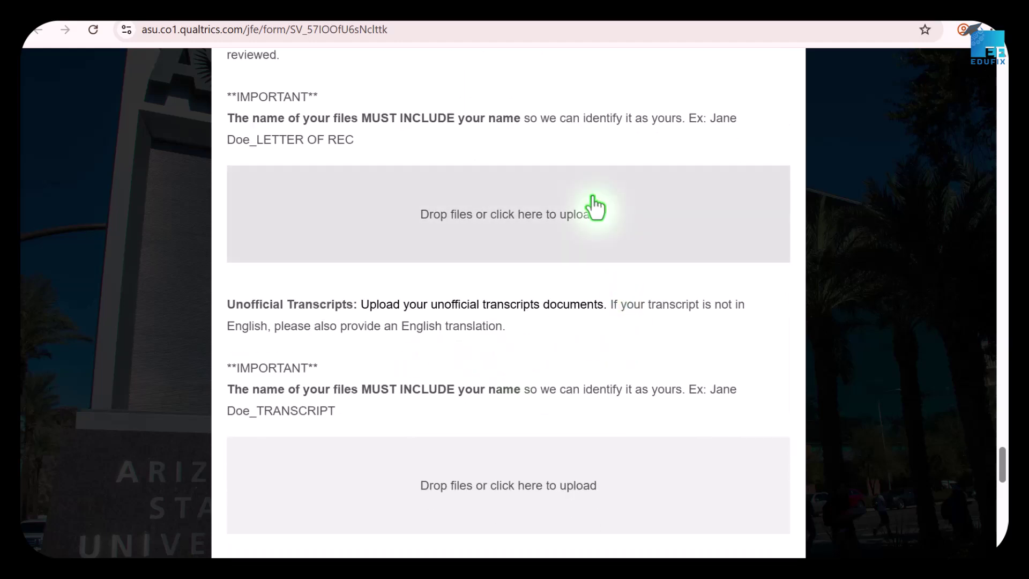
pyautogui.scroll(3, 561, 209)
pyautogui.scroll(-3, 531, 212)
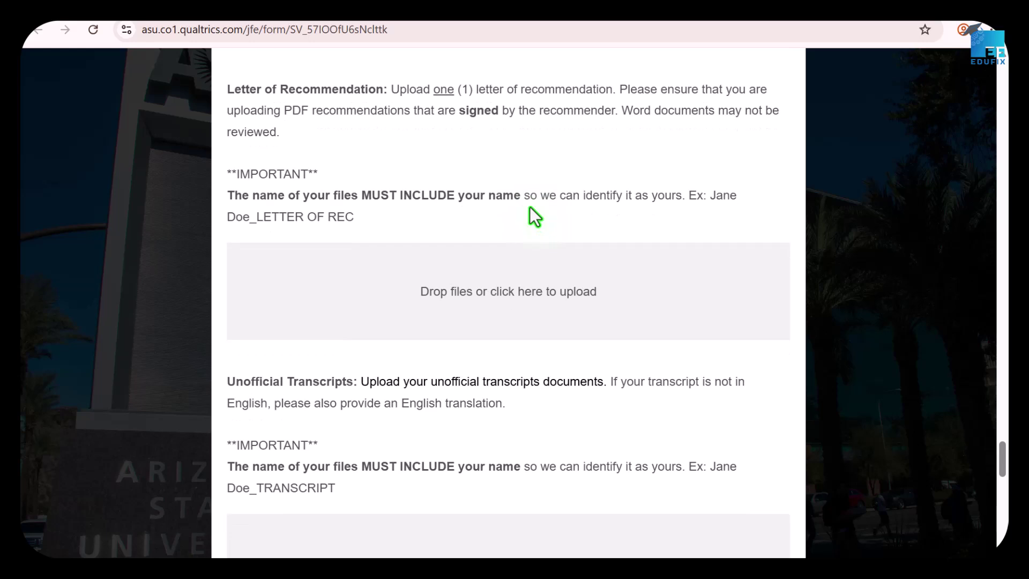
pyautogui.scroll(5, 520, 214)
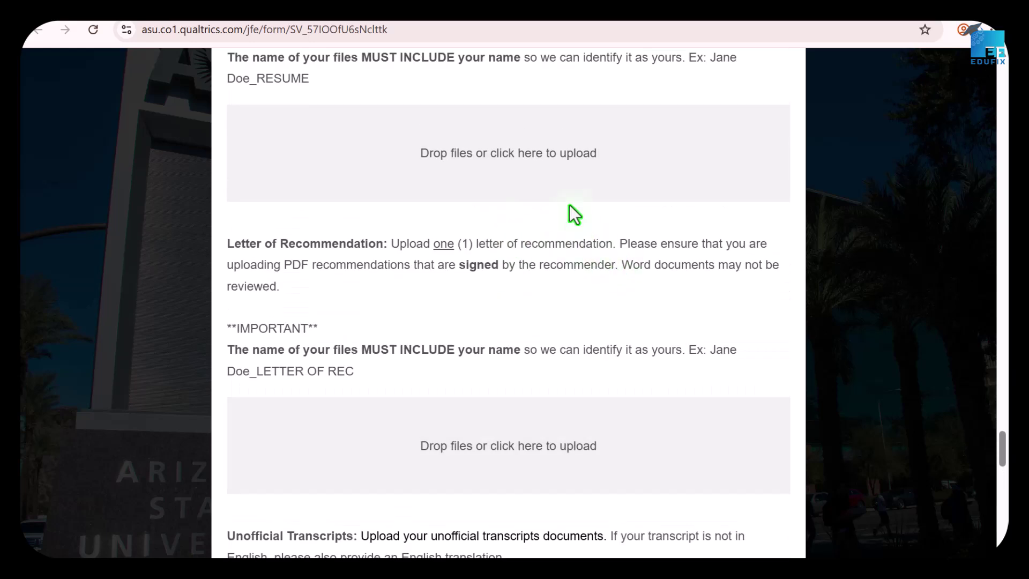
pyautogui.scroll(2, 590, 161)
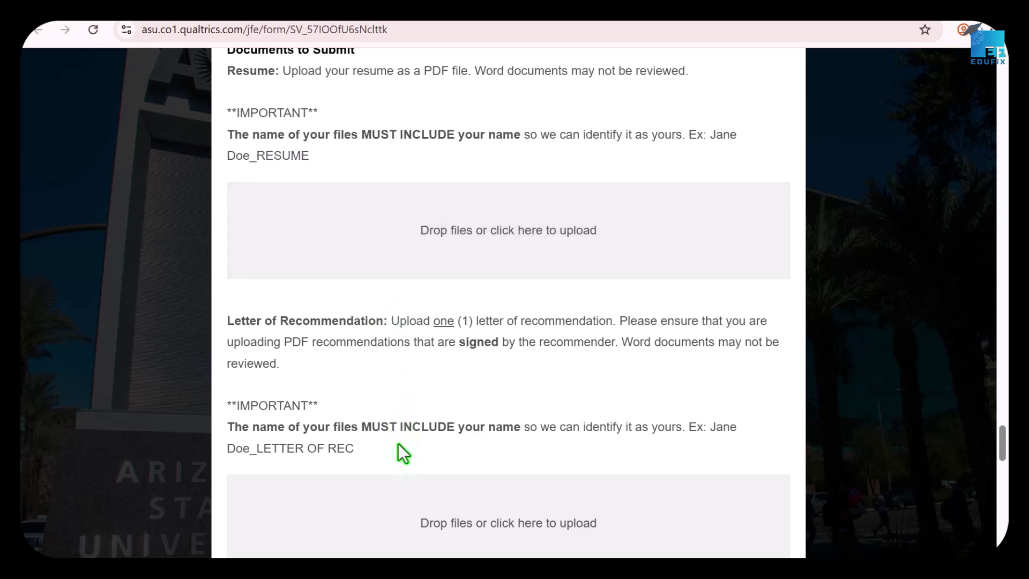
pyautogui.scroll(-5, 420, 423)
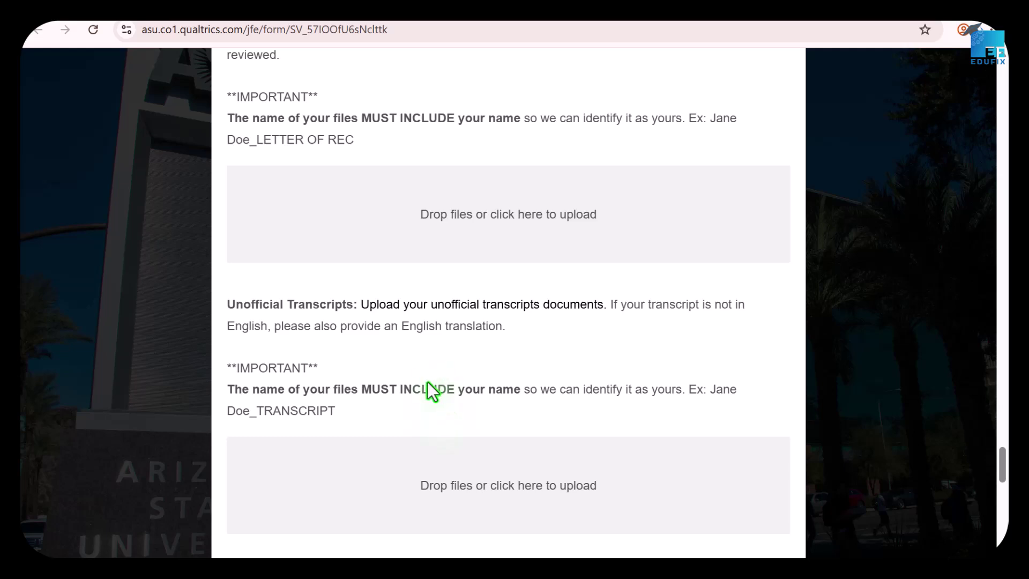
pyautogui.scroll(-4, 429, 381)
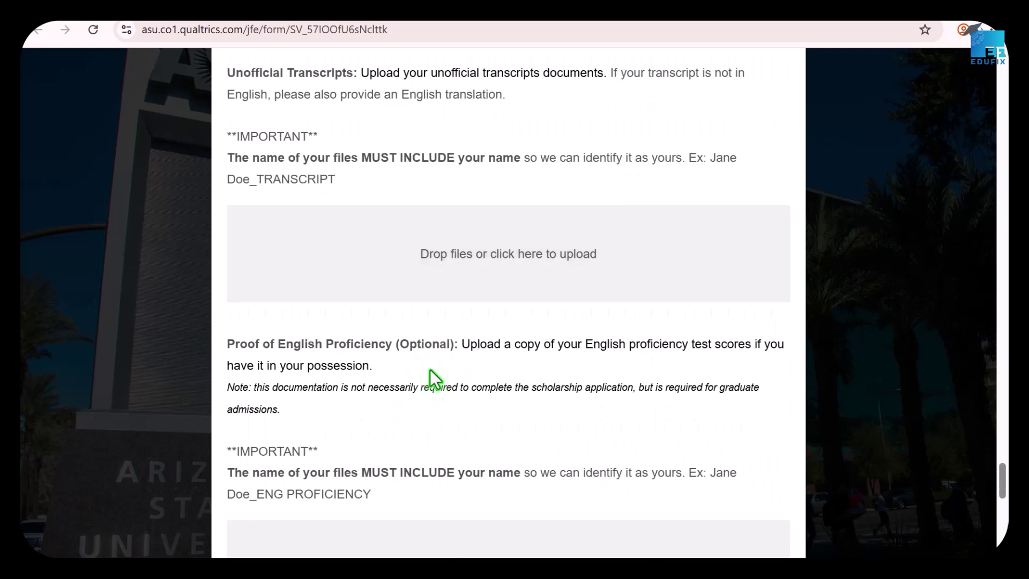
pyautogui.click(429, 371)
pyautogui.scroll(-3, 485, 389)
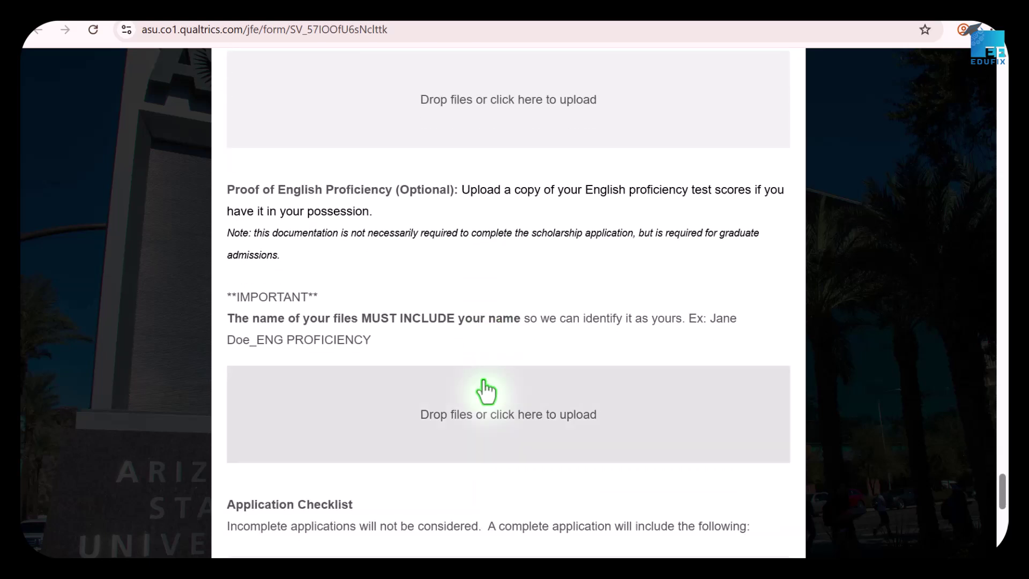
pyautogui.scroll(-6, 488, 453)
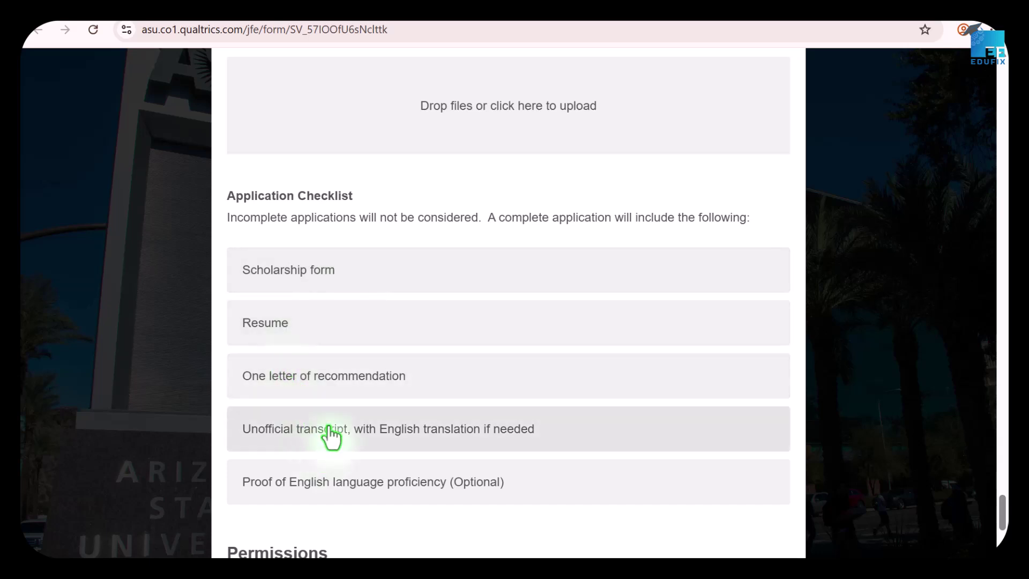
pyautogui.scroll(-1, 363, 462)
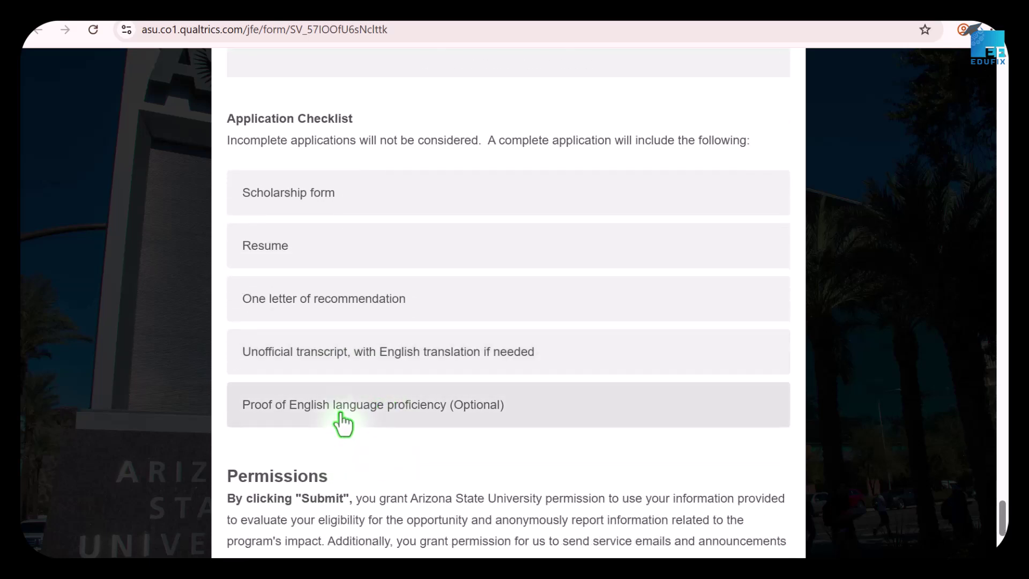
pyautogui.scroll(-3, 341, 416)
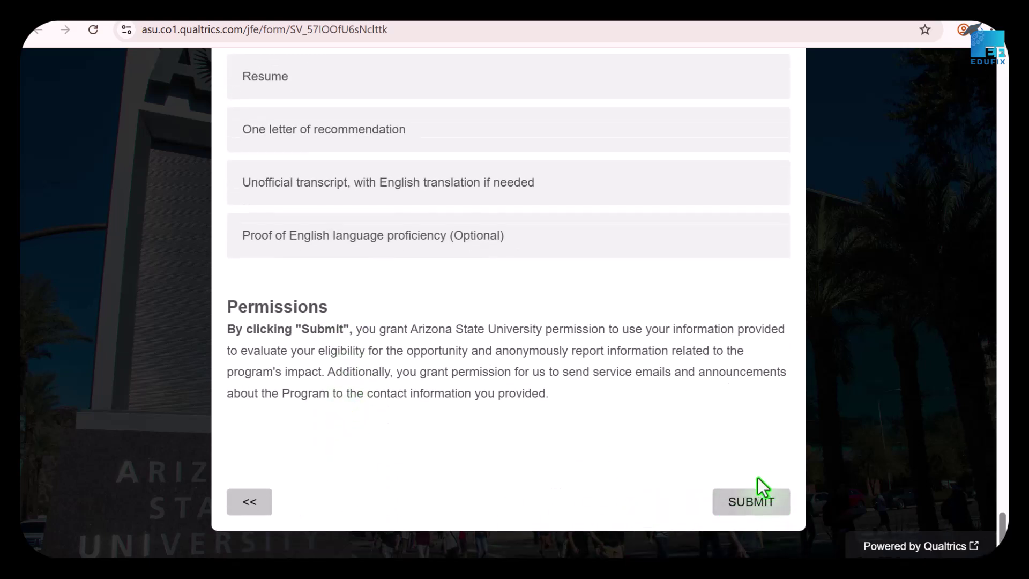
pyautogui.scroll(10, 558, 305)
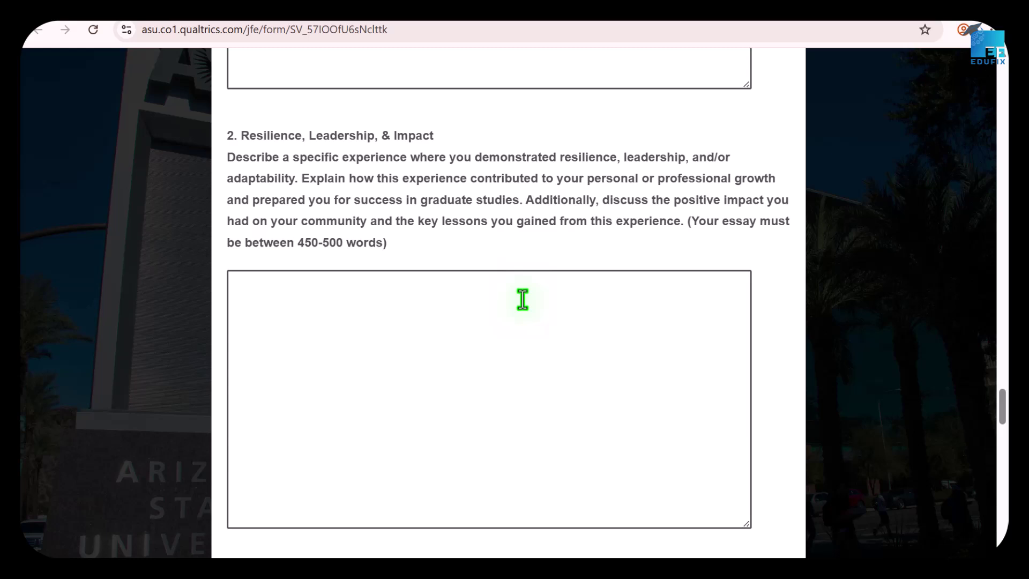
pyautogui.scroll(6, 523, 300)
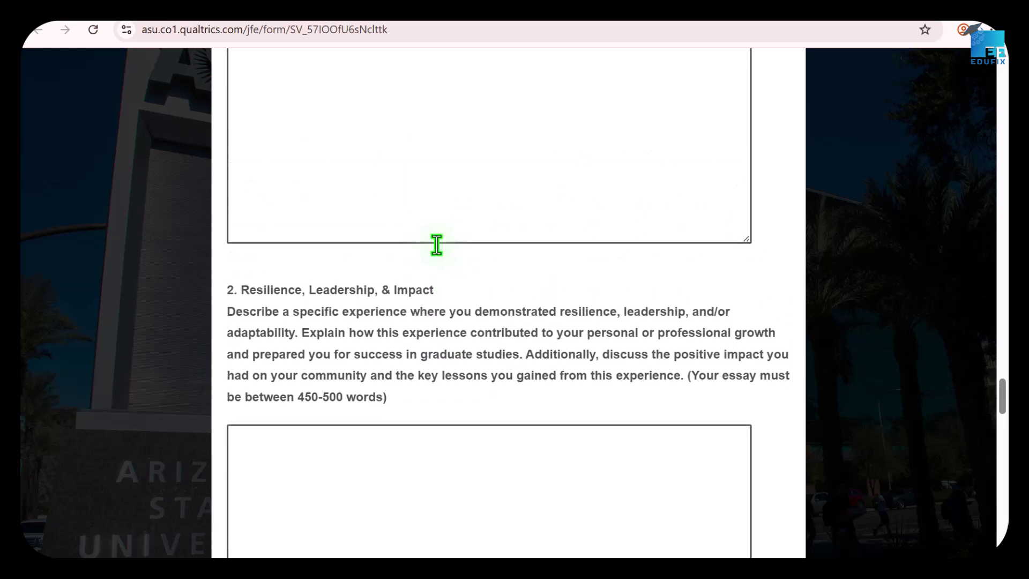
pyautogui.scroll(3, 410, 269)
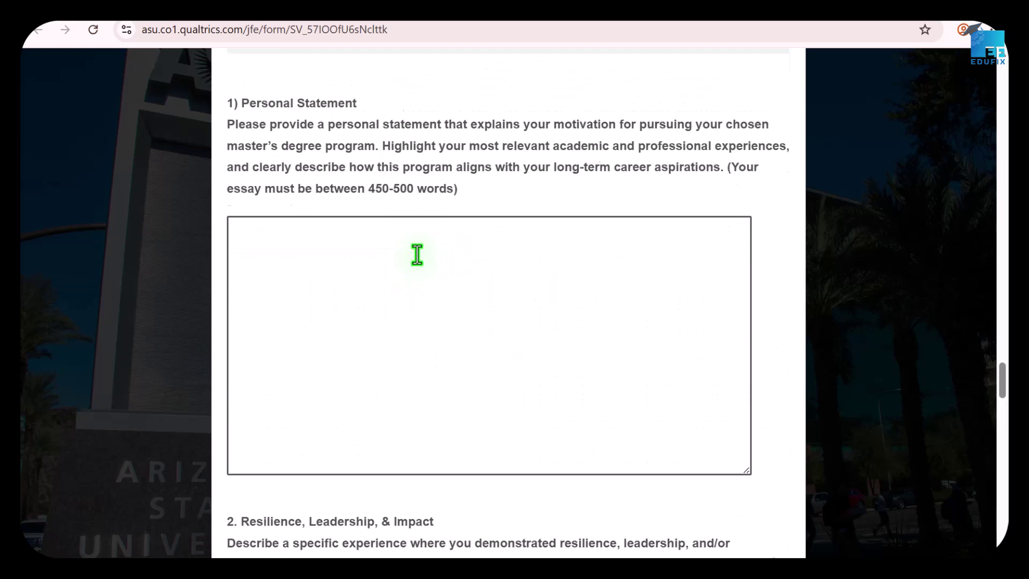